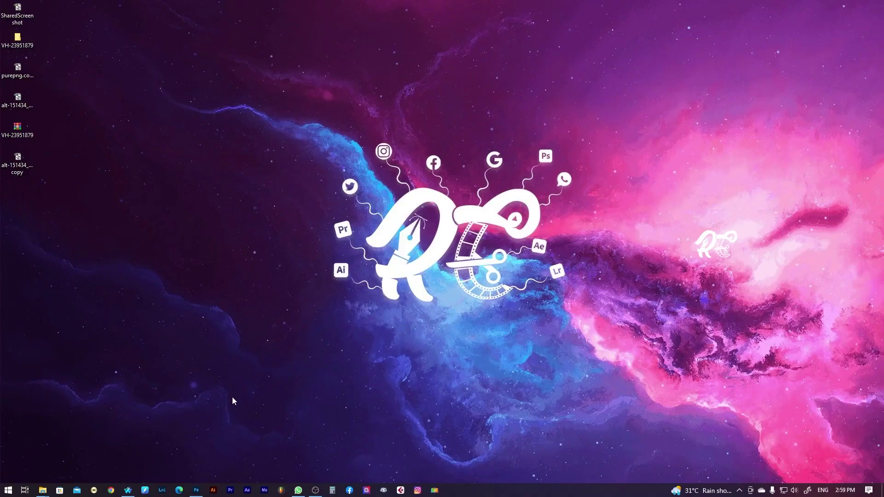
Step: Open PBCK331 from the Album mockup folder in Adobe Photoshop 2022
click(48, 491)
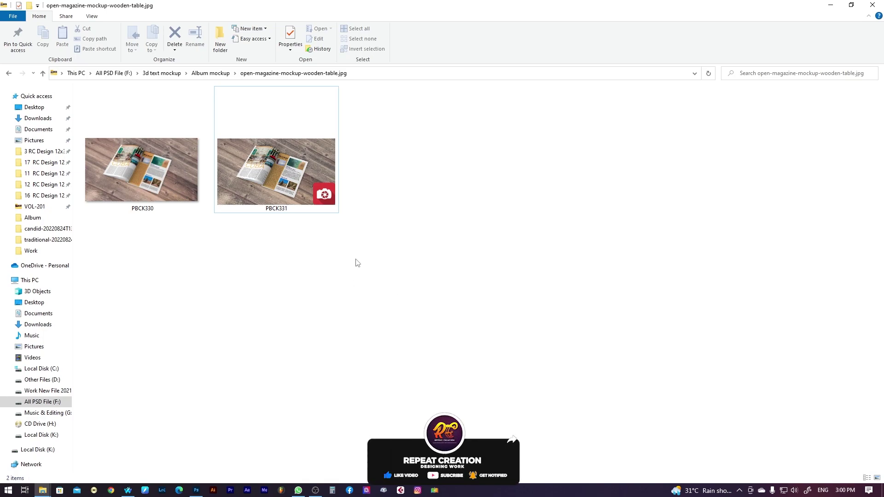
click(326, 162)
right_click(271, 159)
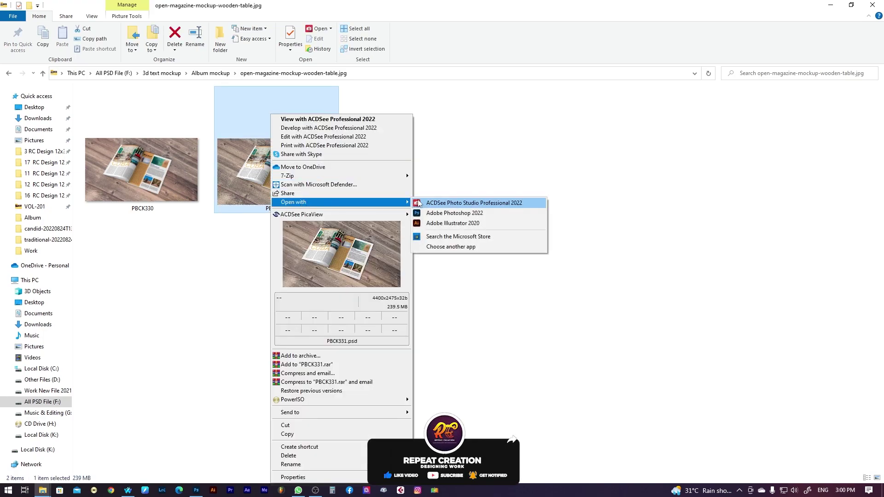
click(437, 213)
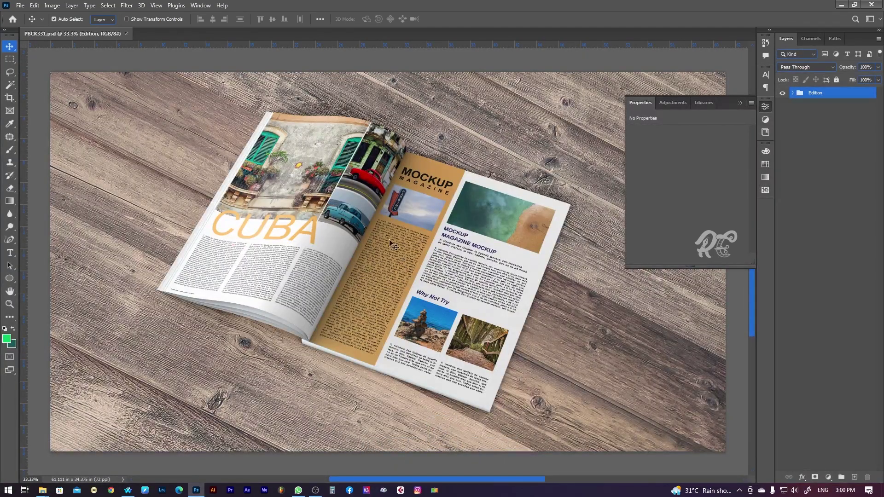
Step: Collapse the Properties panel, expand the Edition group, and toggle the FX lighting layer
click(739, 103)
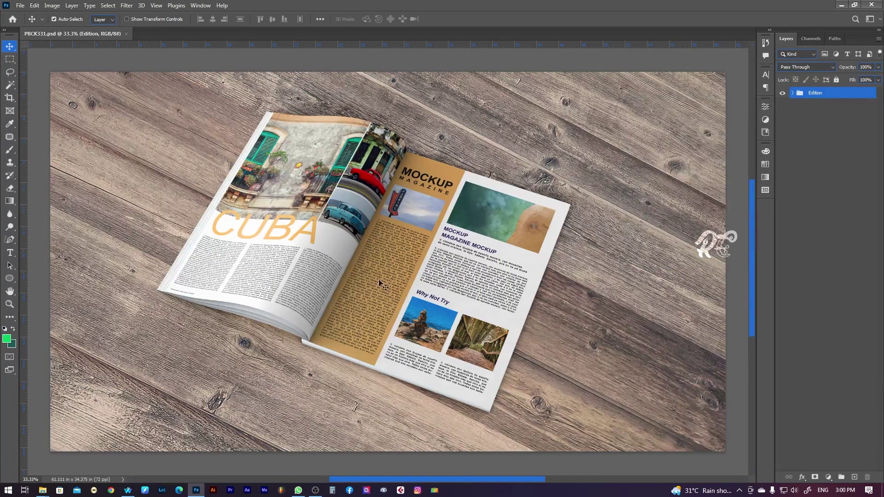
click(793, 93)
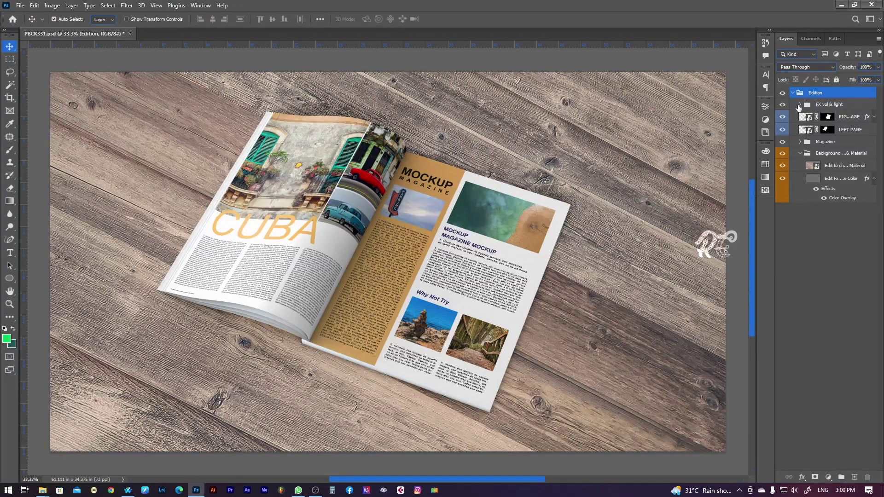
click(783, 105)
click(784, 105)
click(783, 105)
Step: Toggle the page and wood background layers, then open the RIGHT PAGE smart object
click(783, 117)
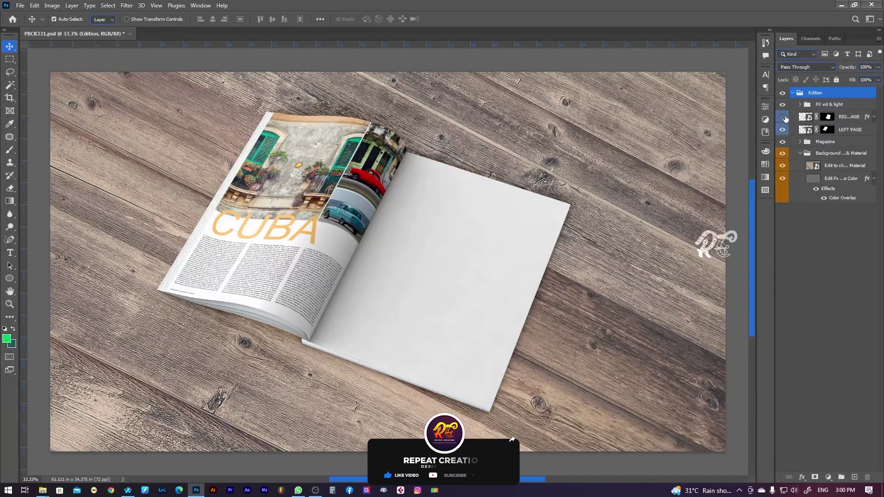
click(783, 117)
click(783, 130)
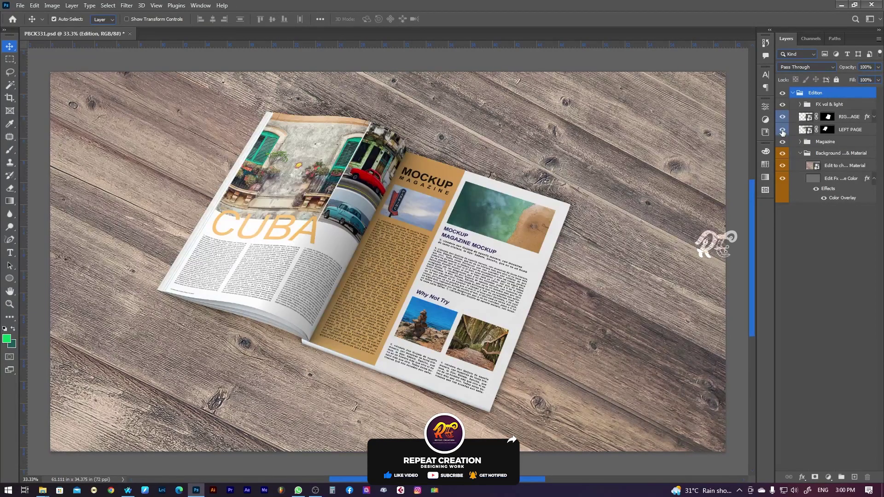
click(783, 153)
click(782, 153)
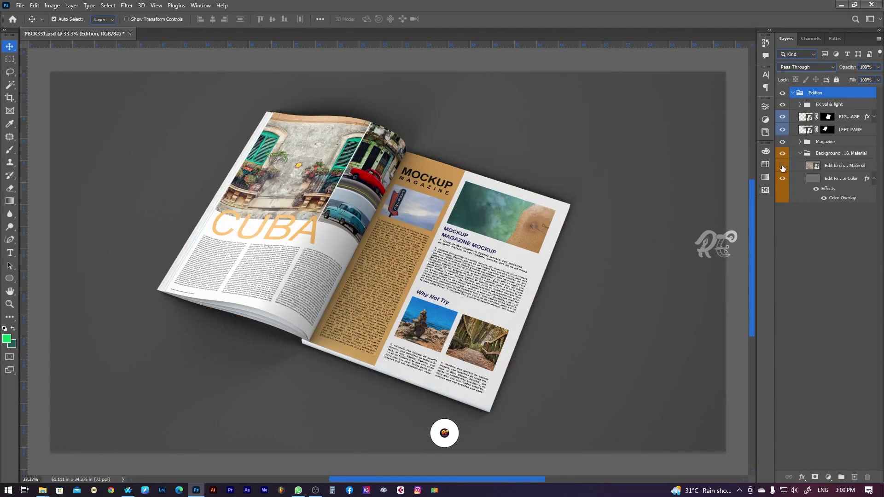
click(783, 166)
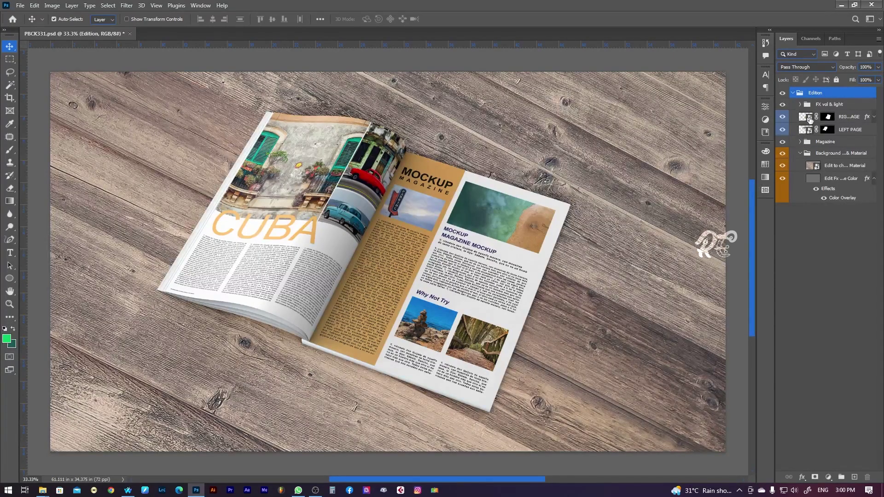
double_click(810, 119)
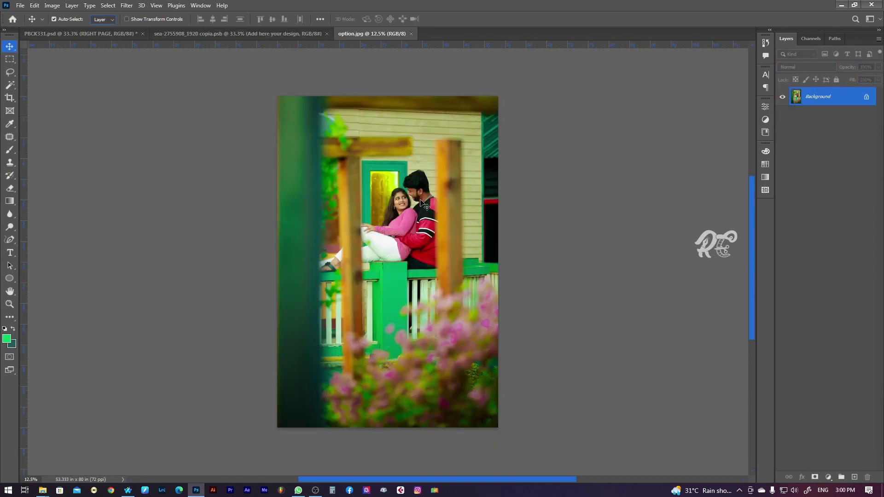
Step: Set option.jpg to Brightness 20, Contrast -50, and drag it into the right-page document
click(53, 5)
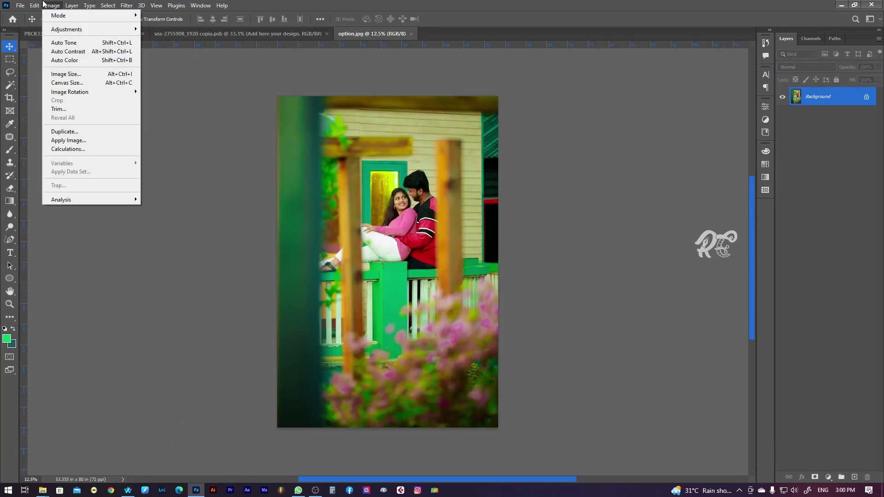
mouse_move(67, 29)
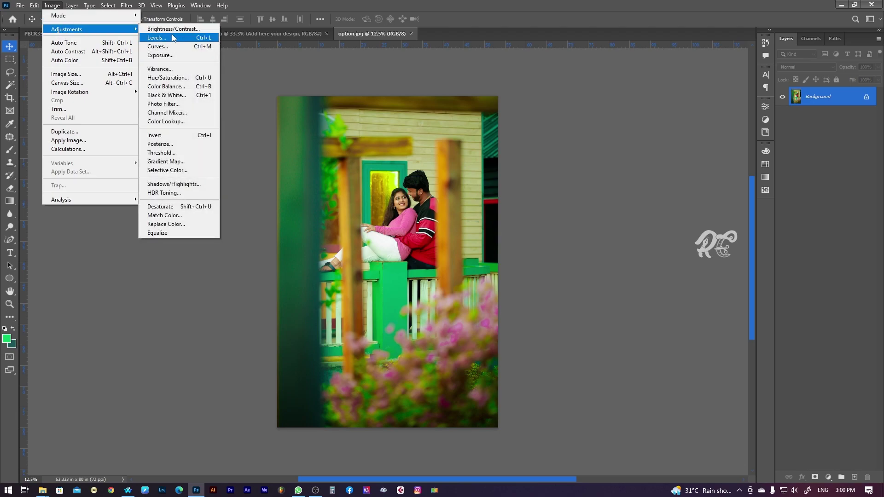
click(169, 30)
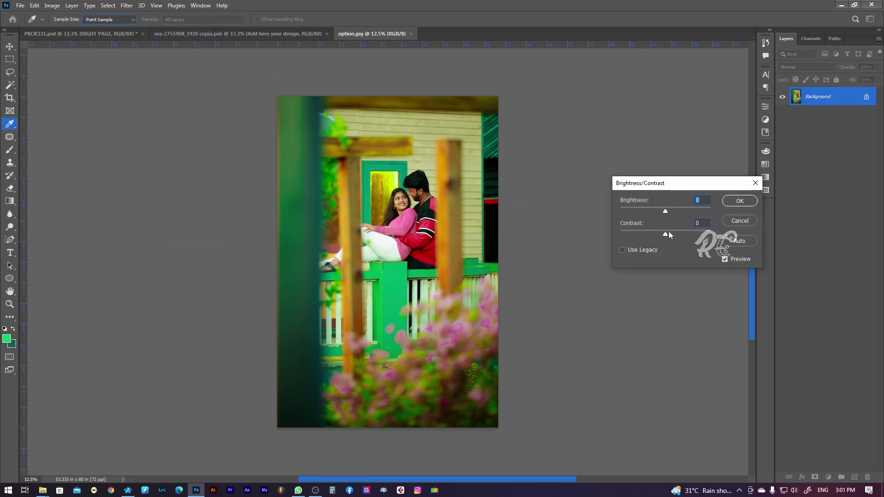
drag(624, 236, 602, 233)
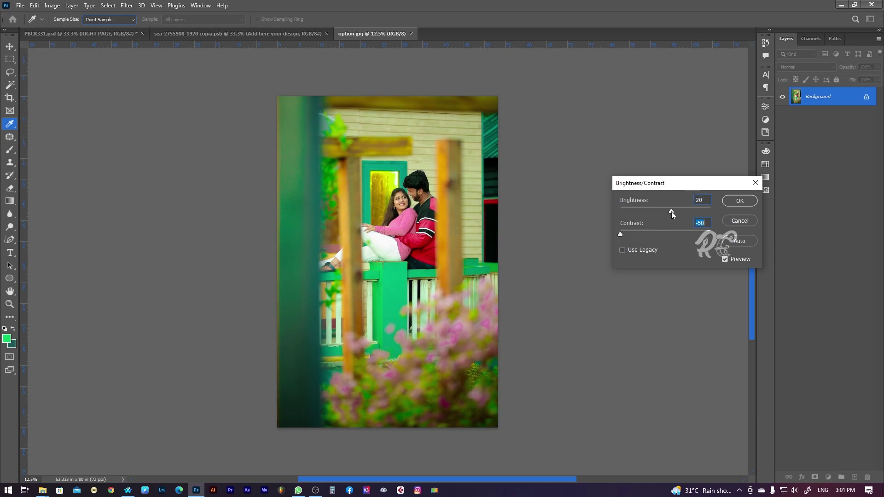
click(740, 201)
key(v)
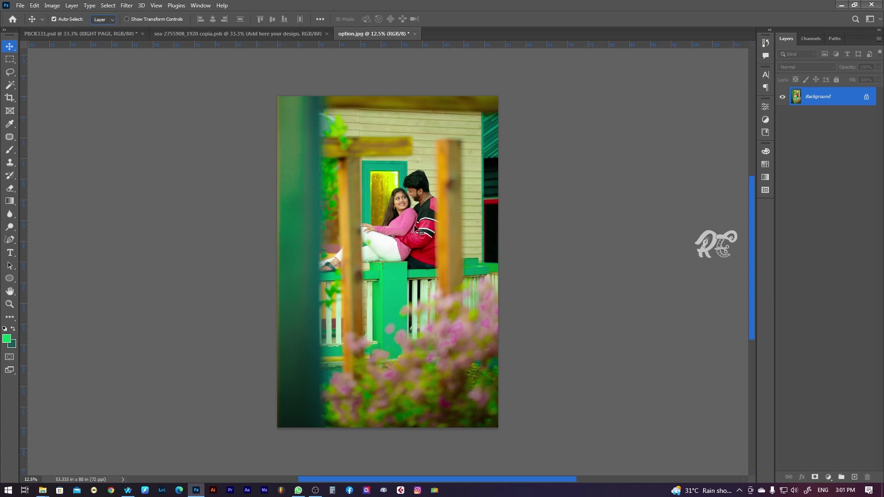
drag(417, 229, 400, 258)
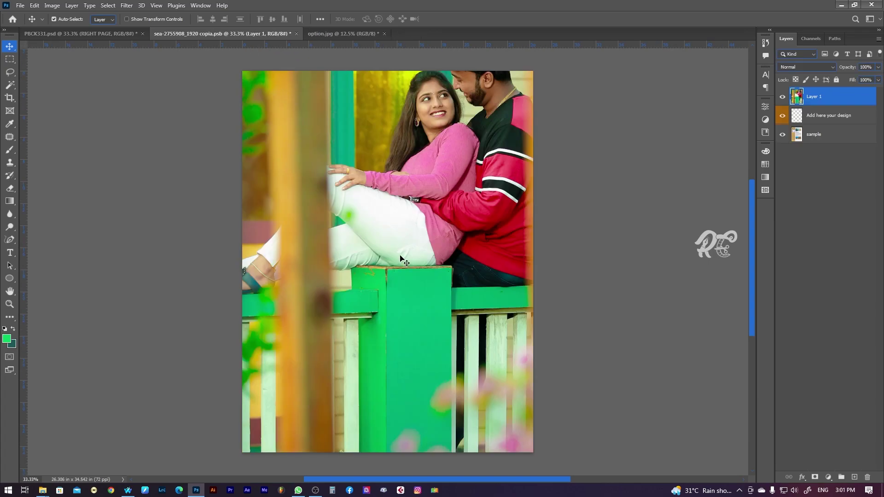
Step: Free Transform the couple photo to about 55% so it covers the right page
drag(439, 175, 409, 257)
key(ctrl+minus)
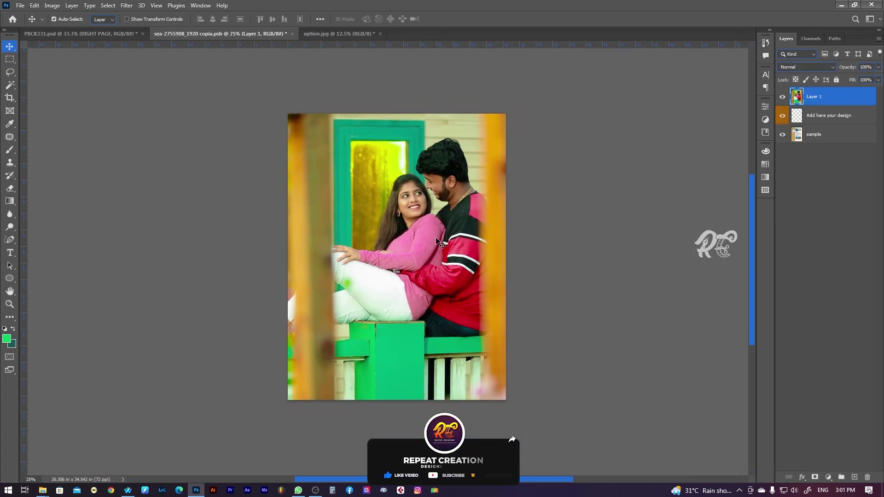
click(34, 5)
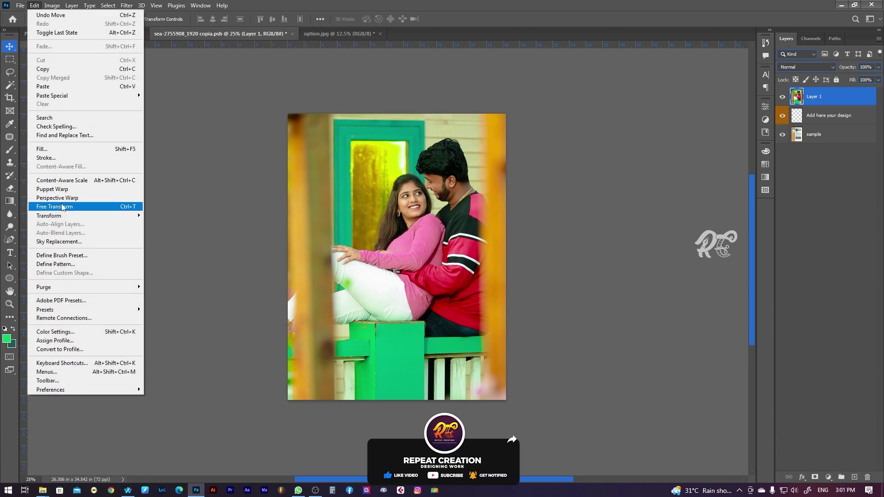
click(63, 208)
drag(414, 159, 425, 207)
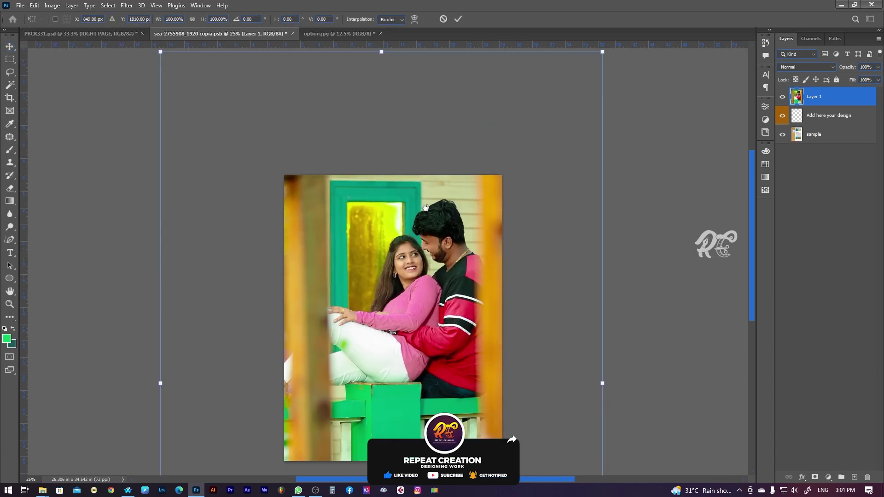
drag(602, 52, 509, 193)
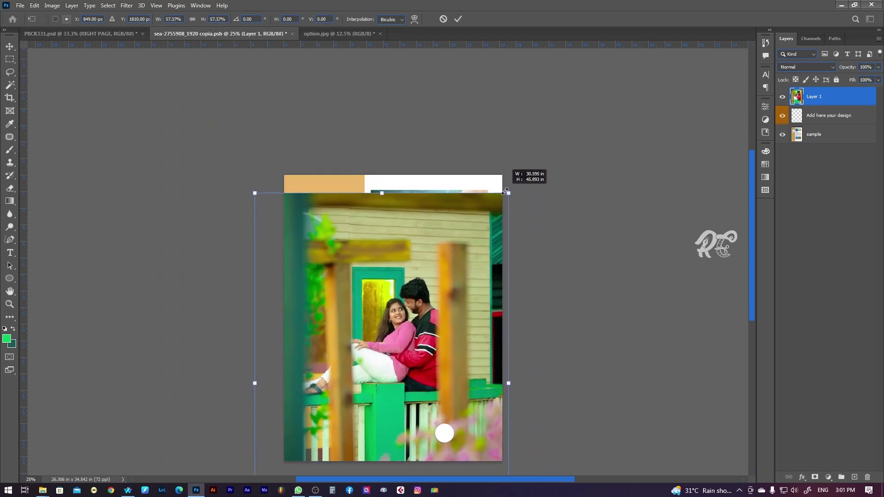
drag(430, 343, 439, 257)
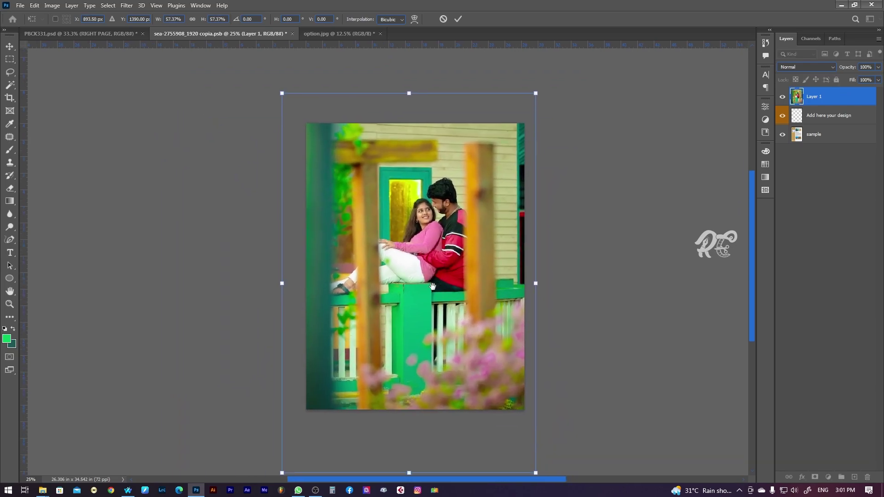
drag(536, 96, 531, 97)
drag(463, 245, 457, 239)
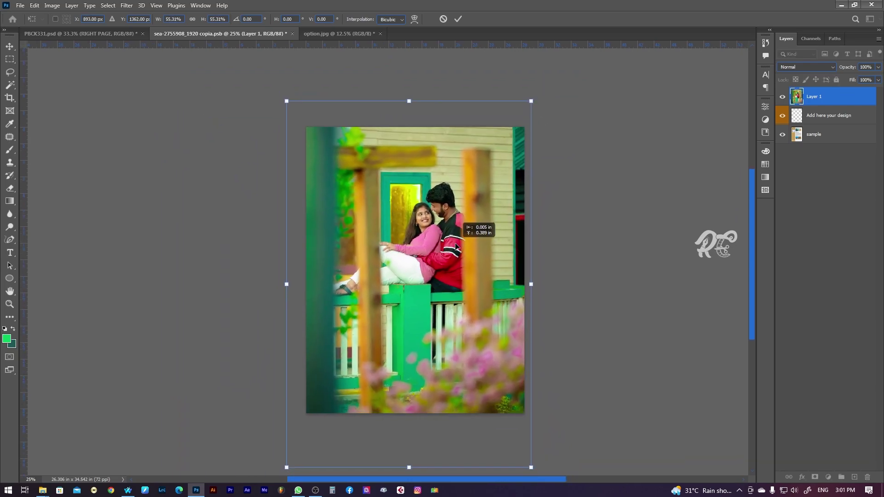
key(Return)
Step: Save the right page, return to PBCK331, and open the LEFT PAGE smart object
key(ctrl+s)
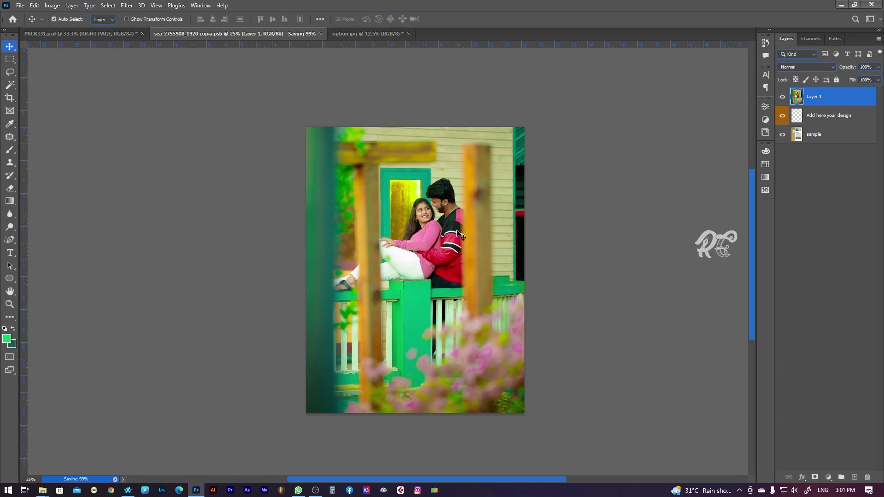
click(73, 33)
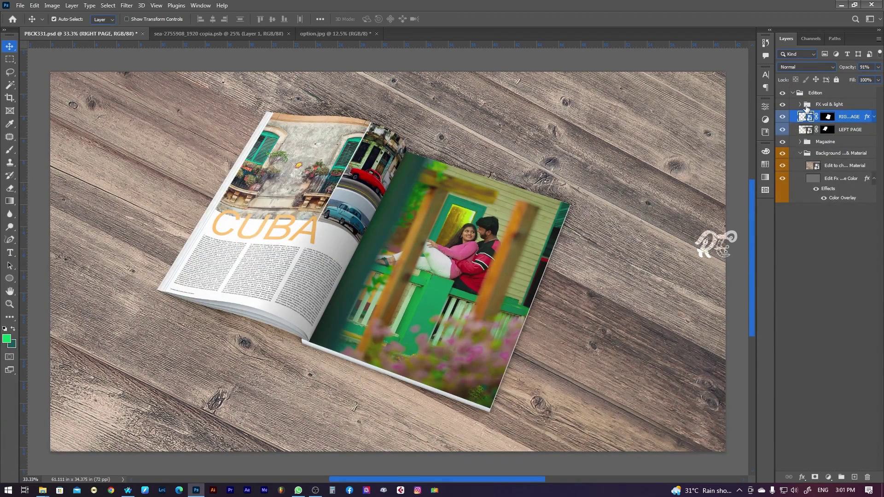
double_click(809, 131)
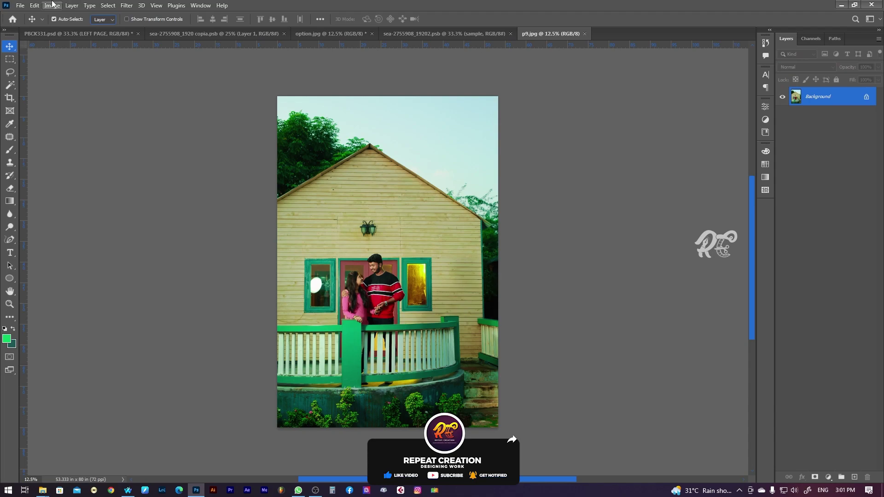
Step: Raise the photo's brightness to 24 and move it lower on the page
click(52, 5)
click(161, 29)
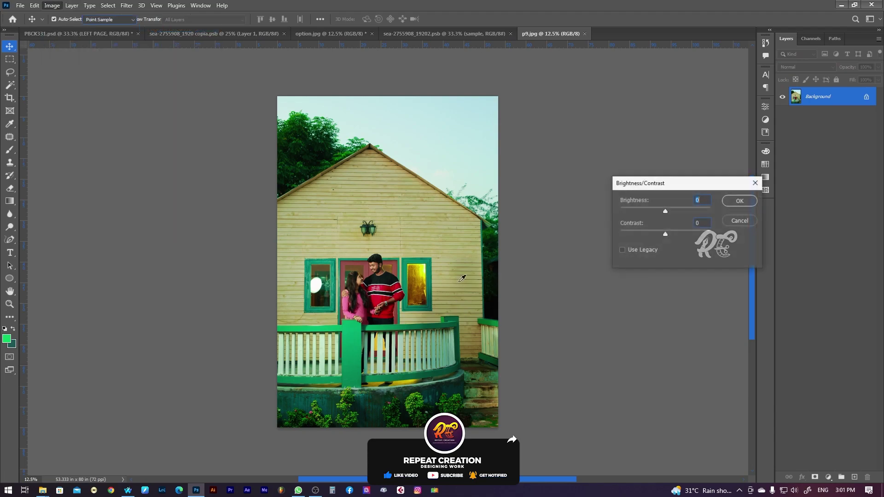
drag(665, 210, 673, 209)
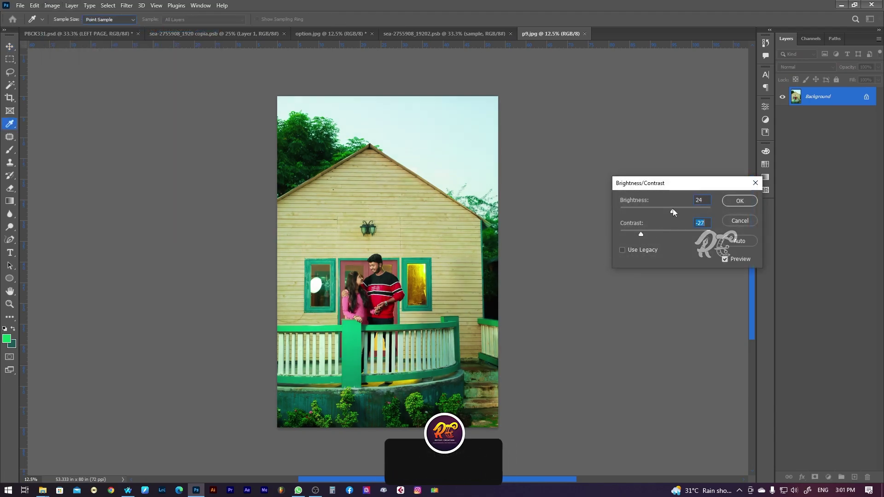
click(740, 201)
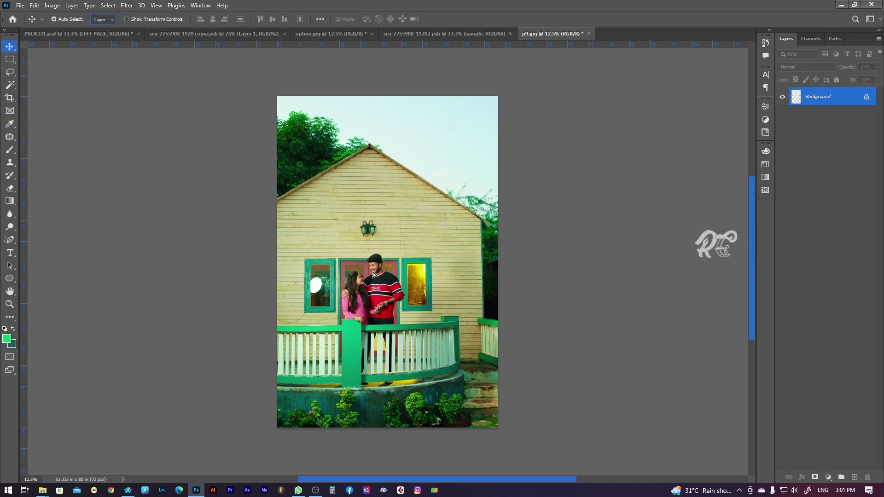
mouse_move(373, 272)
mouse_down()
mouse_move(307, 44)
mouse_move(393, 281)
mouse_up()
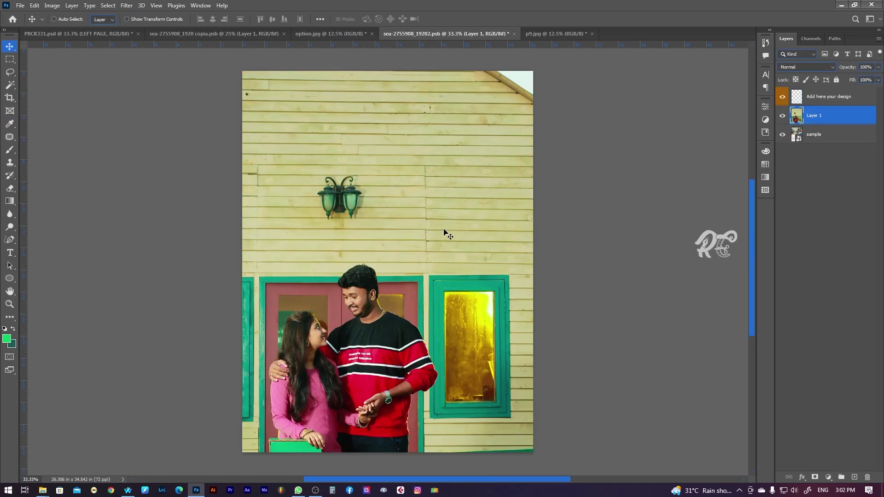
Step: Free Transform the couple photo to about 65% so the railing and plants show
key(ctrl+semicolon)
click(35, 5)
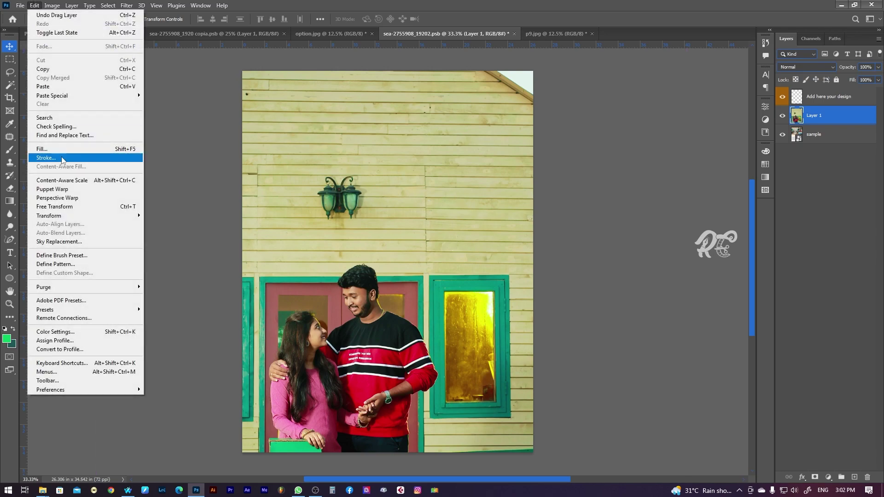
click(67, 208)
scroll(470, 258, down, 2)
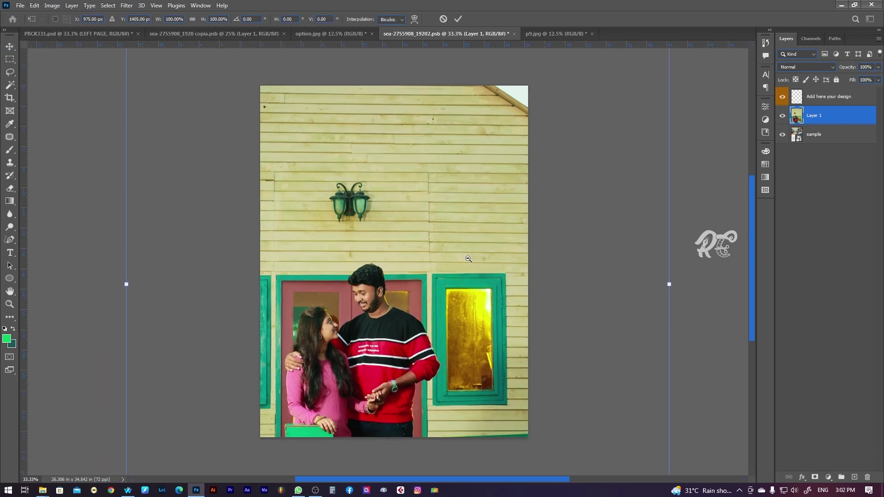
drag(582, 85, 528, 168)
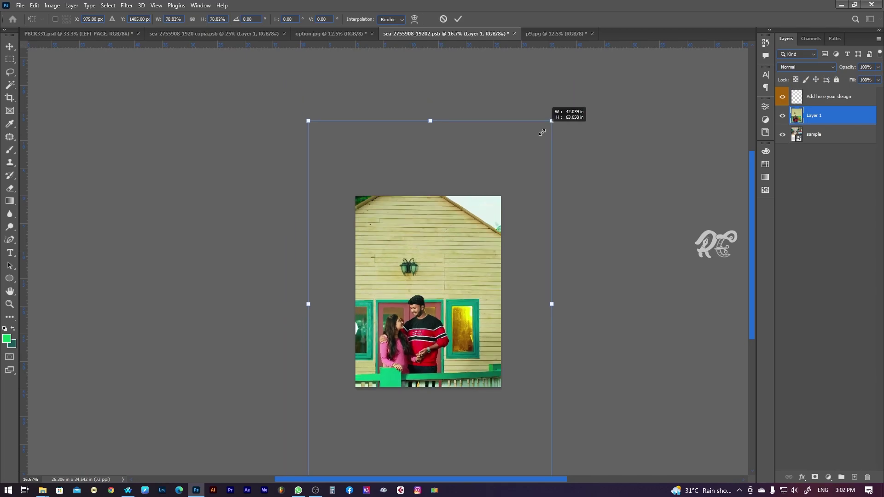
drag(441, 299, 450, 246)
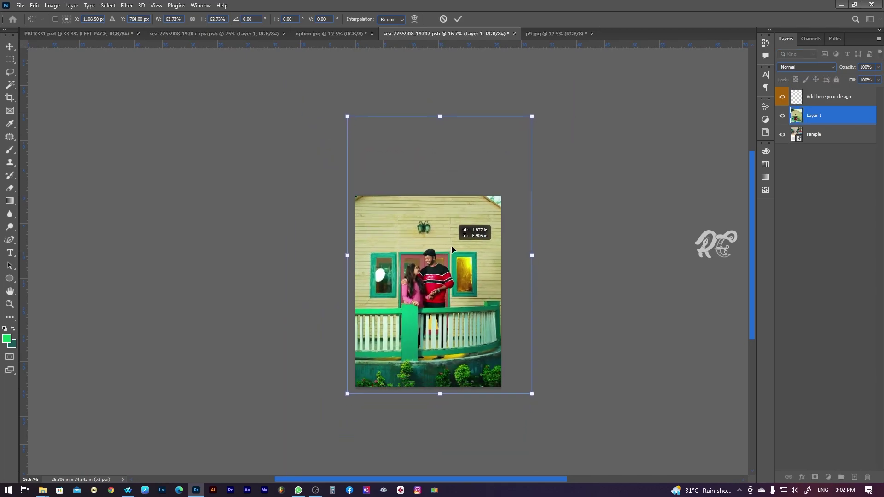
drag(535, 394, 541, 400)
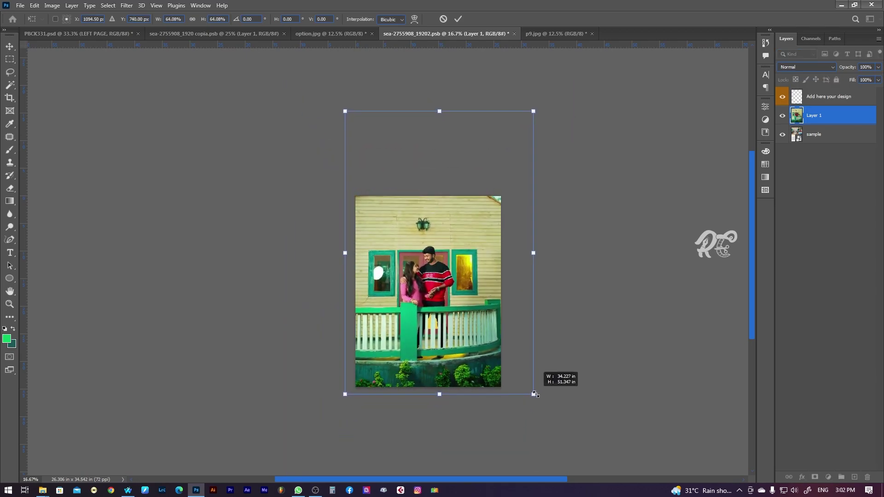
drag(469, 341, 471, 336)
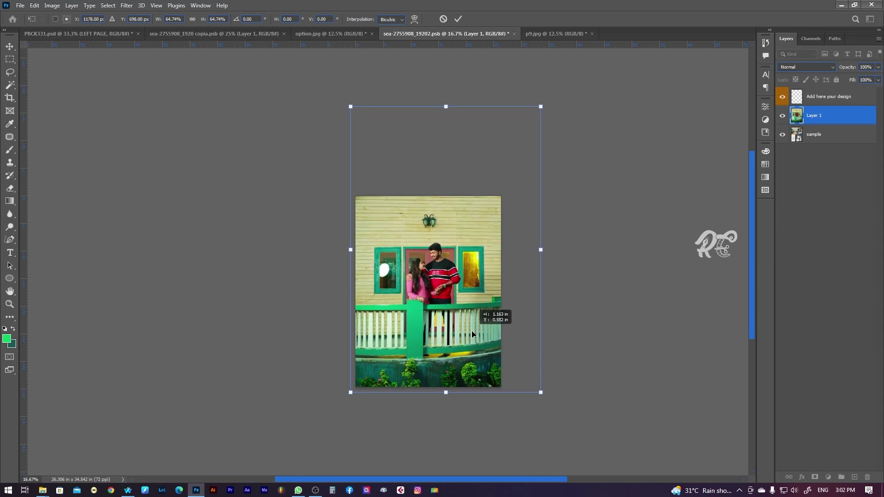
key(Return)
Step: Save the left-page document from the File menu
scroll(460, 324, up, 1)
scroll(459, 325, up, 1)
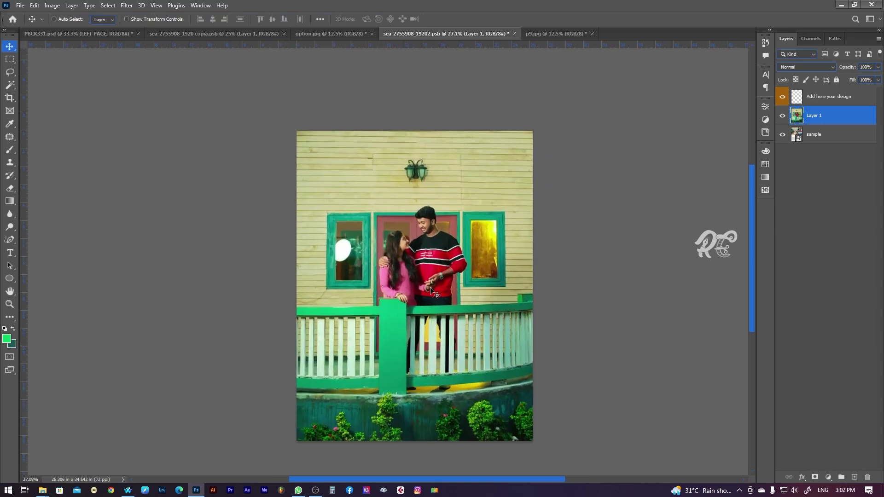
click(21, 5)
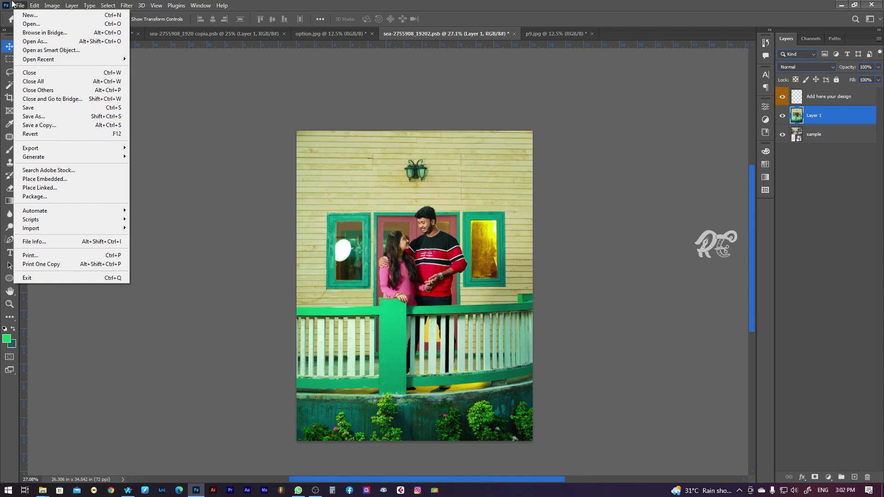
click(29, 108)
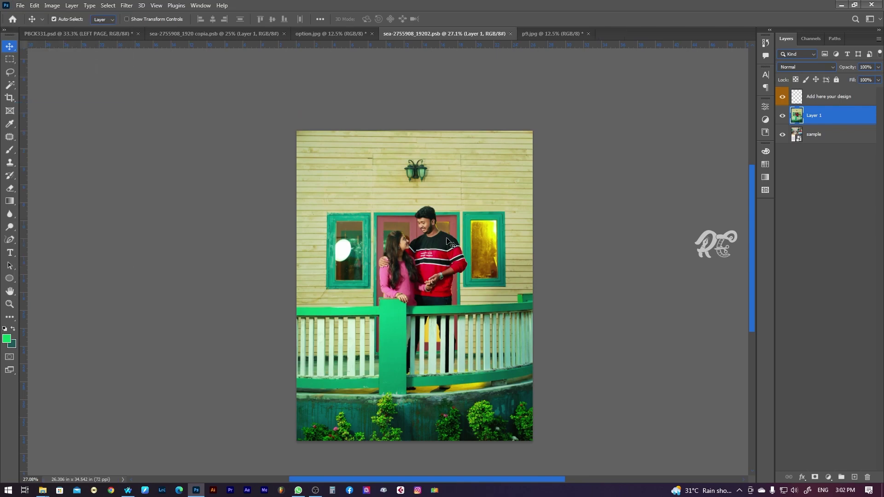
Step: Set PBCK331's pasteboard to black and open the wood background smart object
click(97, 34)
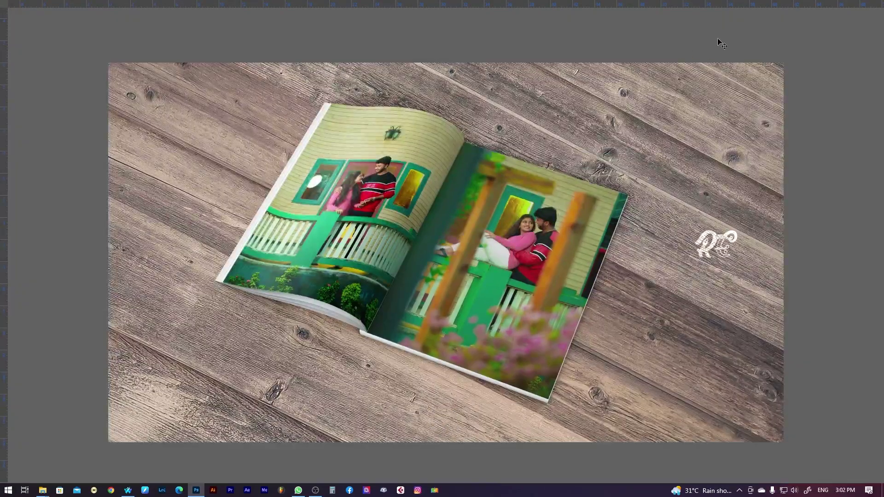
right_click(745, 33)
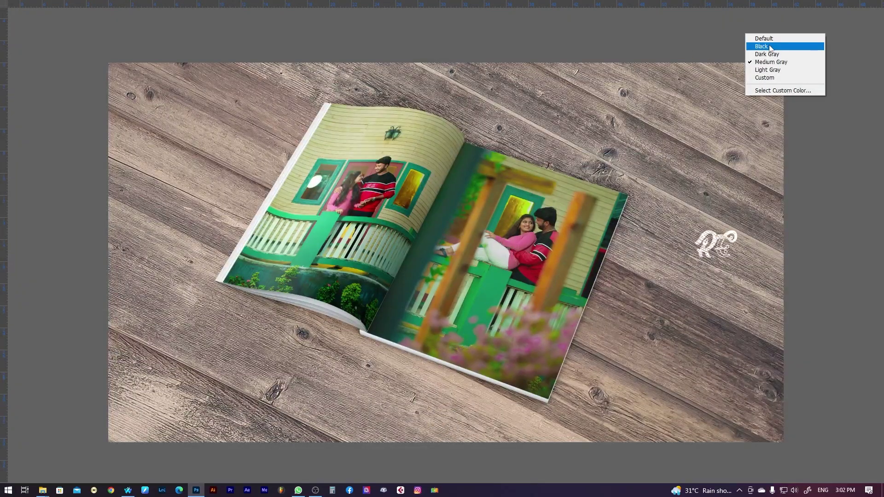
click(765, 46)
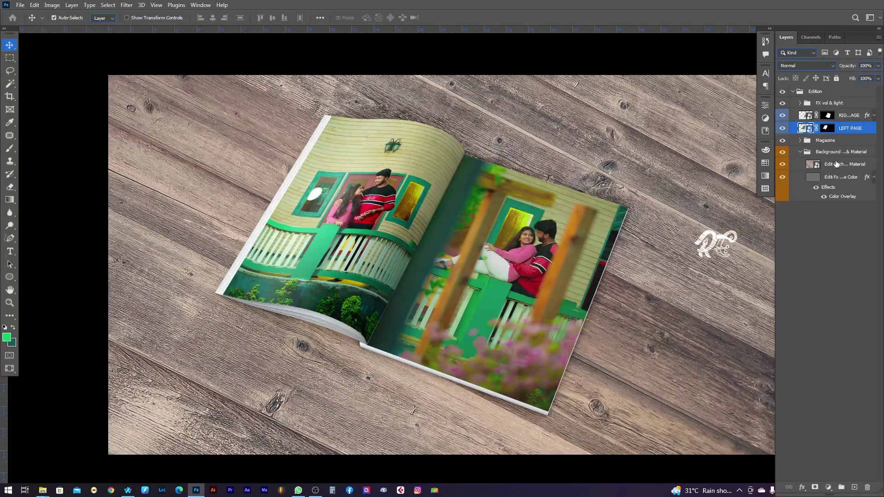
click(782, 165)
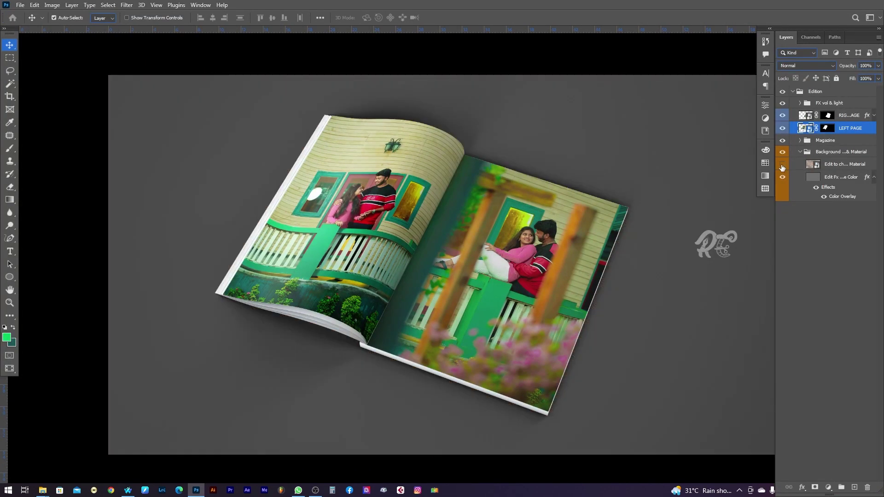
double_click(817, 167)
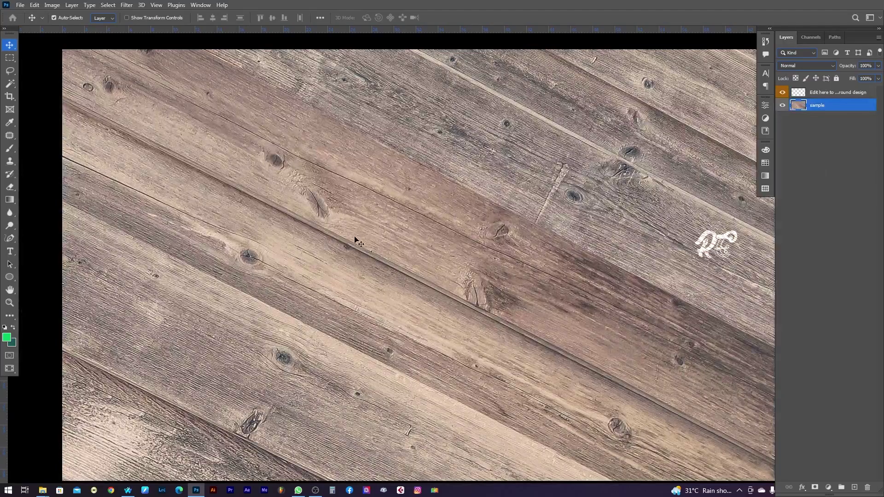
key(ctrl+0)
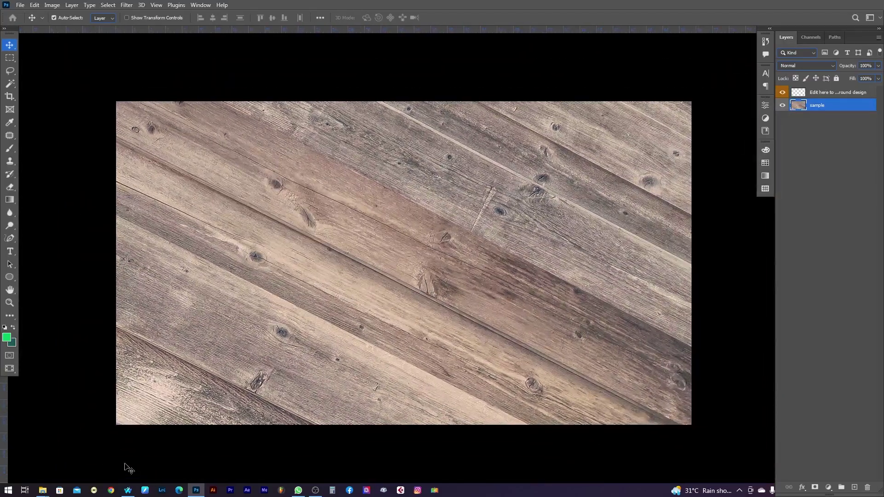
Step: Open the green watercolour image from the backgrounds folder in Photoshop
click(44, 490)
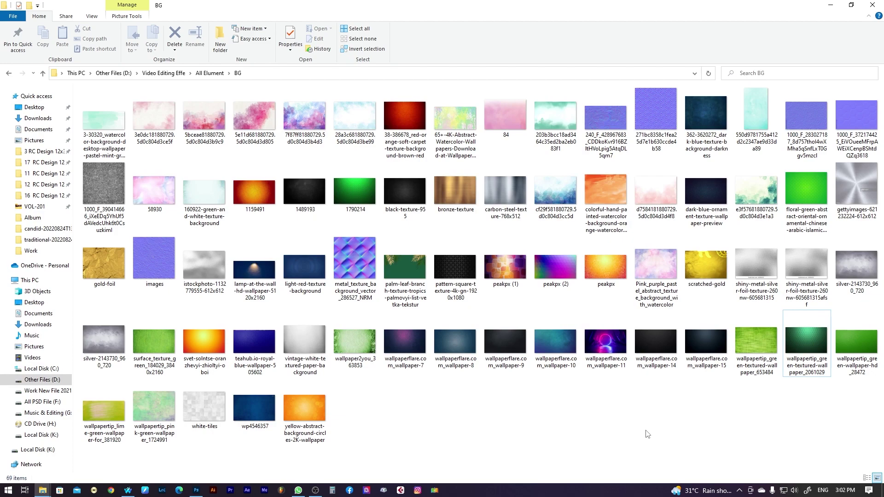
right_click(756, 190)
mouse_move(731, 189)
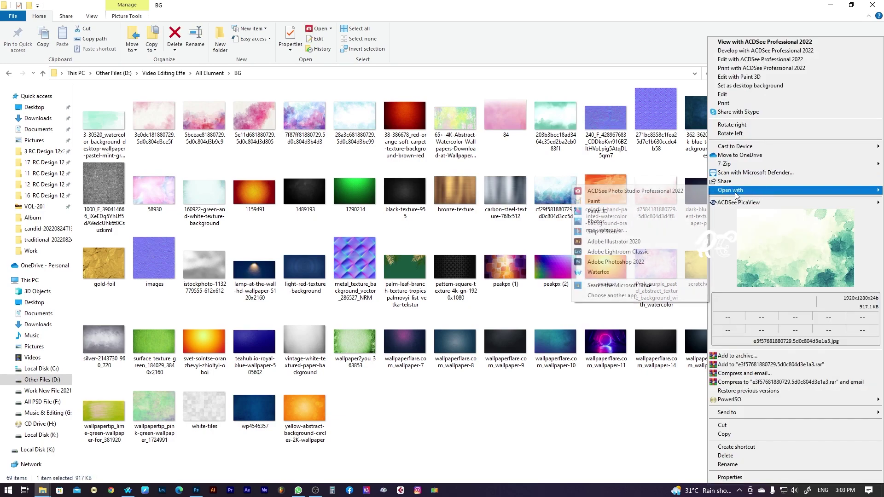
click(616, 261)
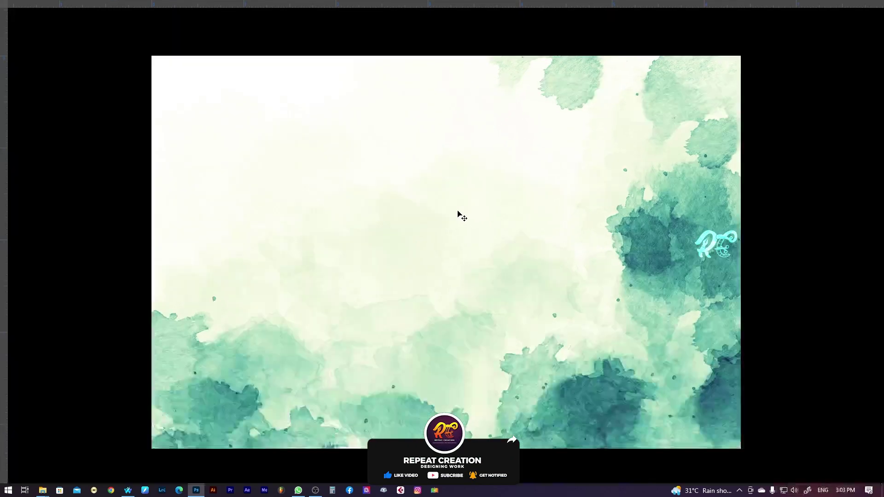
Step: Drop the green watercolour image into the wood background document as a new layer
key(f)
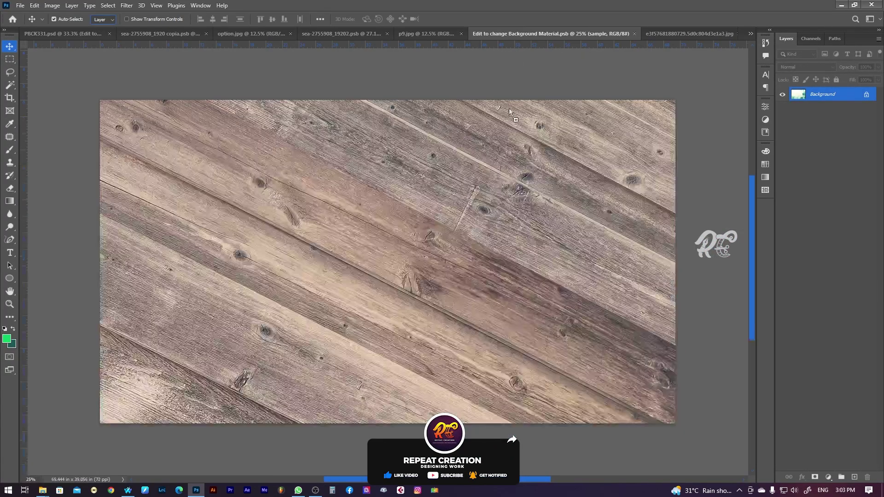
drag(523, 31, 440, 247)
alt+click(439, 238)
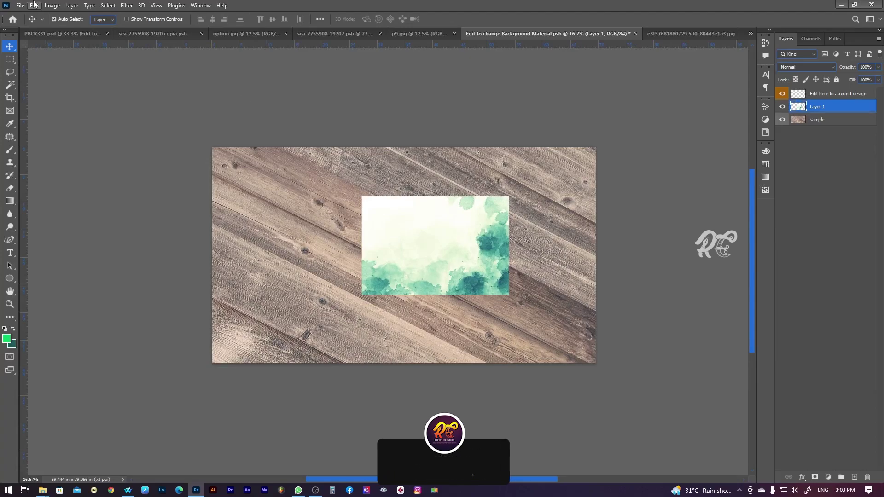
click(34, 6)
click(79, 211)
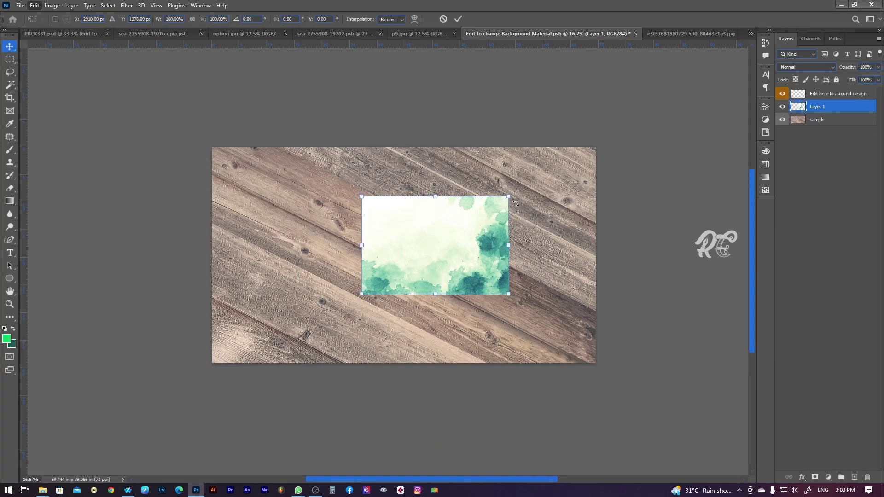
Step: Stretch the watercolour to cover the whole canvas and save the background document
drag(510, 197, 656, 164)
drag(446, 223, 434, 223)
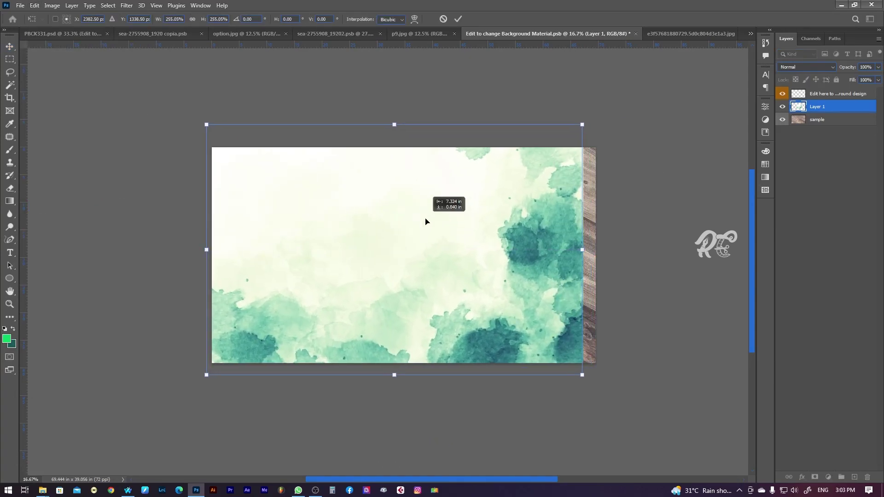
drag(597, 256, 601, 245)
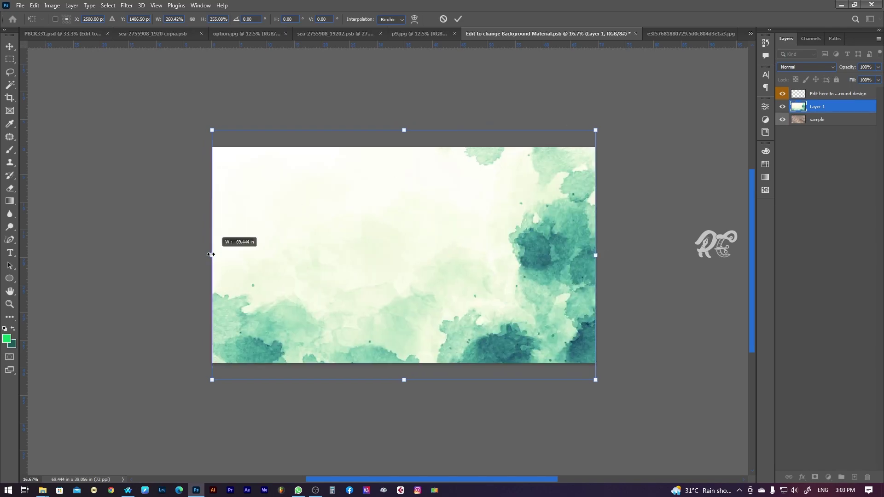
drag(215, 254, 211, 257)
key(Return)
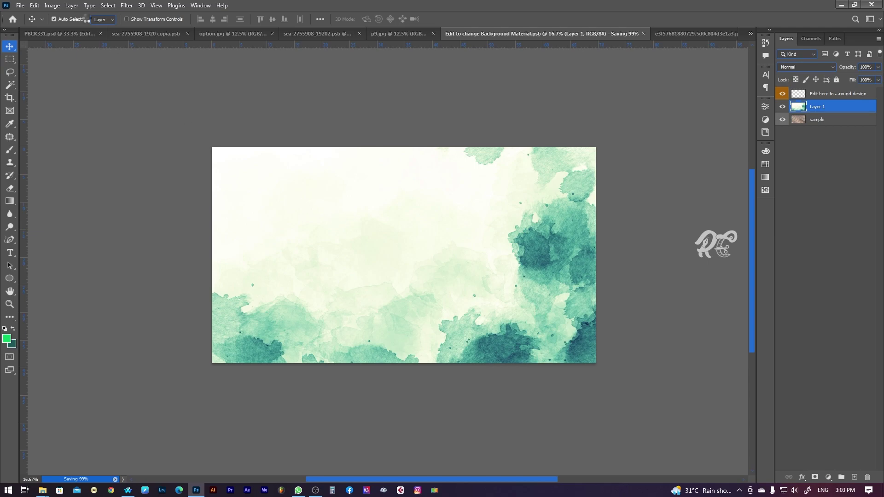
click(21, 5)
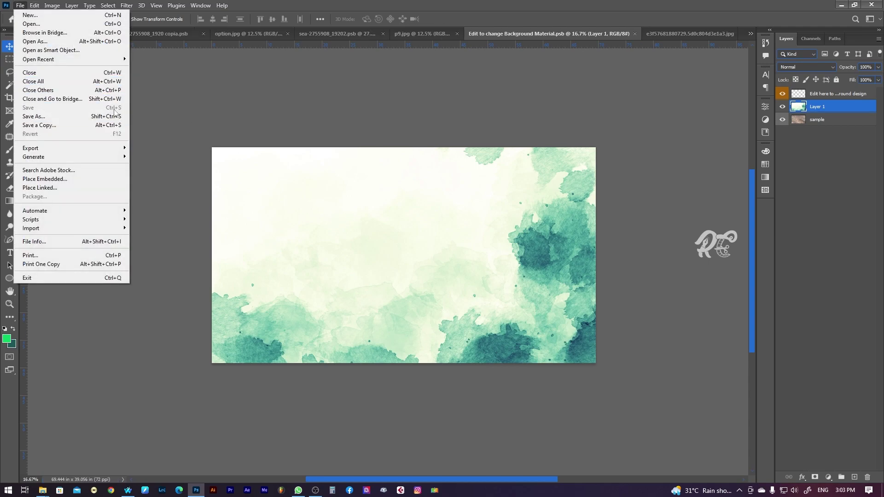
click(407, 240)
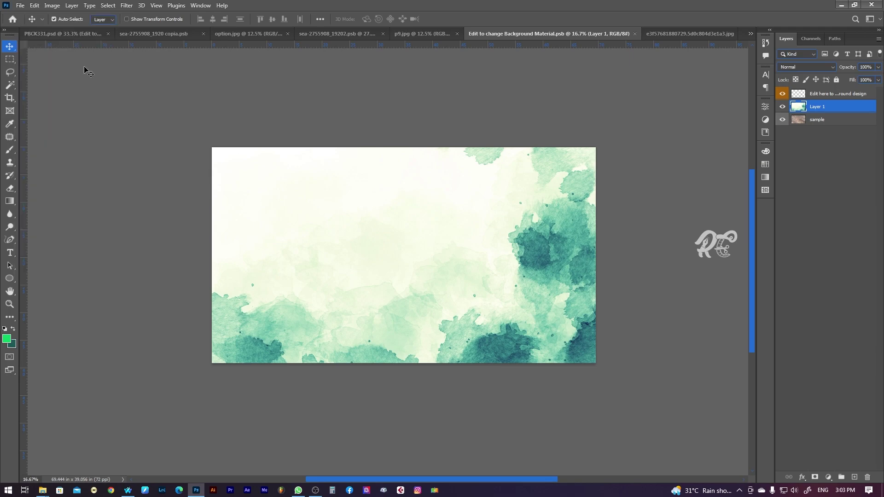
Step: Add a Brightness/Contrast adjustment layer above the Edition group with Brightness 19
click(67, 33)
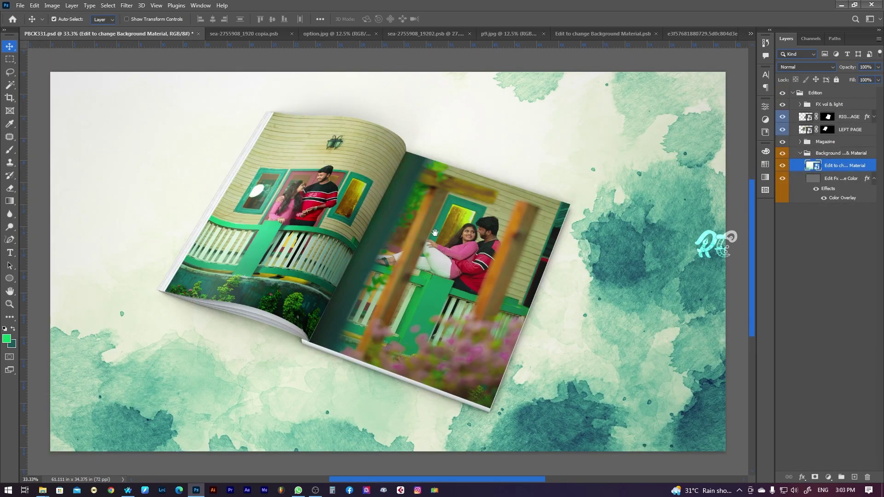
scroll(435, 233, down, 1)
click(822, 95)
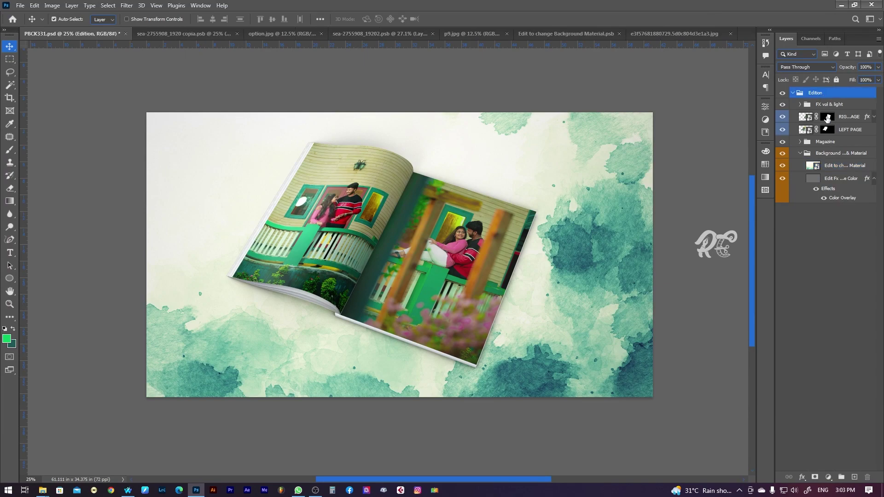
click(828, 478)
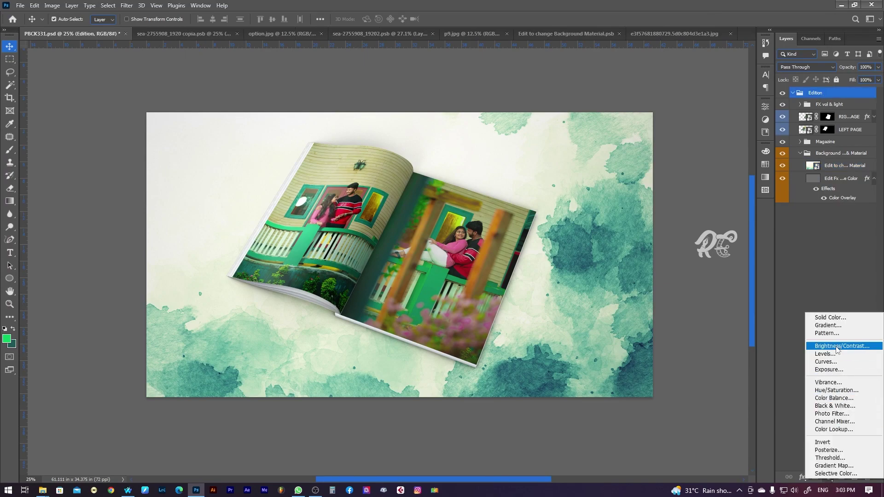
click(829, 346)
drag(690, 159, 675, 177)
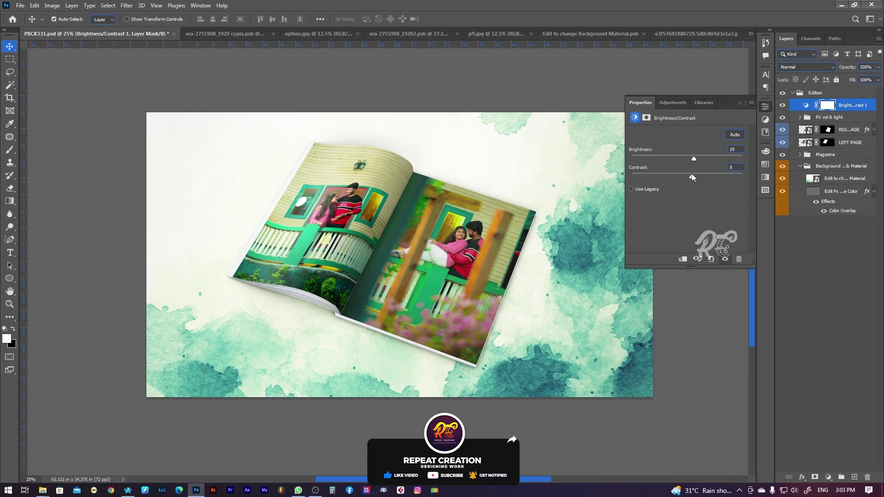
Step: Preview the mockup full screen, then select the background material layer
click(449, 276)
key(Tab)
key(f)
key(f)
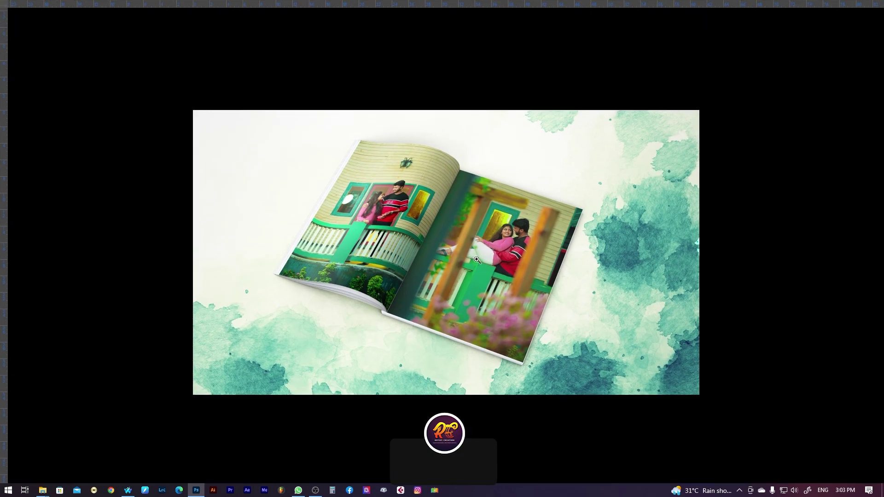
key(z)
click(458, 275)
mouse_move(516, 313)
mouse_down()
mouse_move(496, 279)
mouse_move(509, 297)
mouse_up()
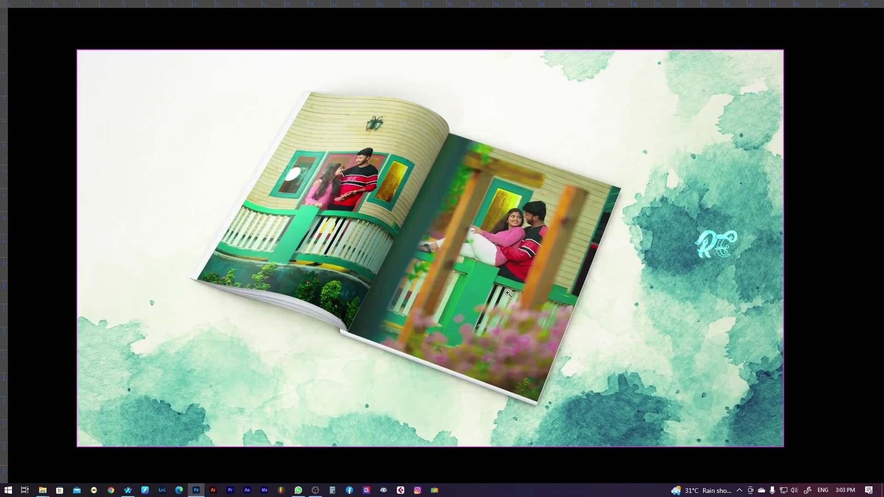
key(f)
key(Tab)
key(v)
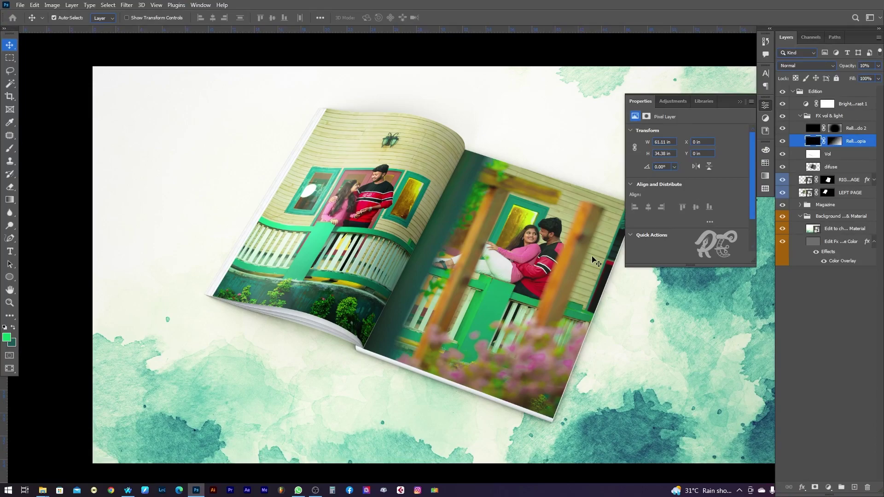
click(739, 102)
key(f)
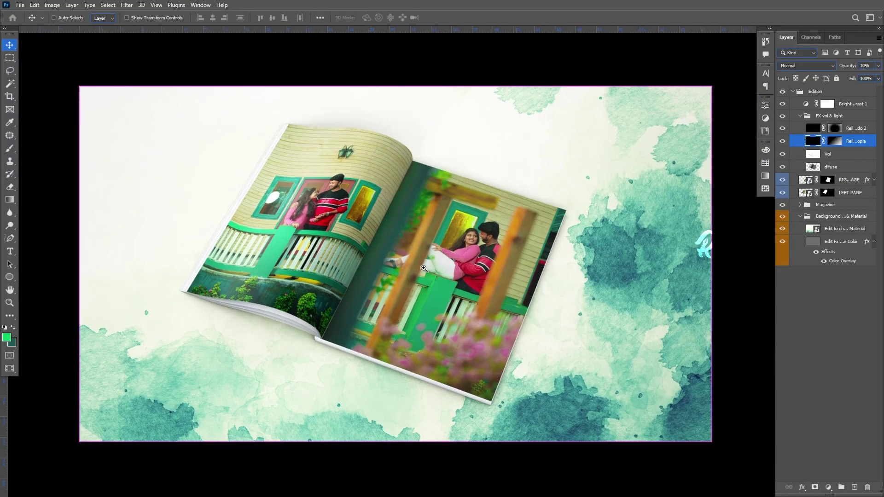
click(838, 231)
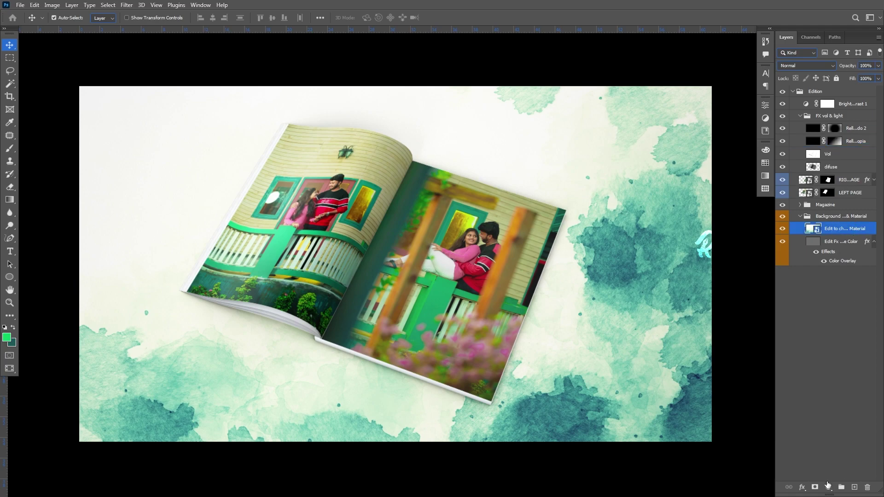
Step: Add a Gradient Fill layer using the Blue_27 preset from the Blues group
click(828, 489)
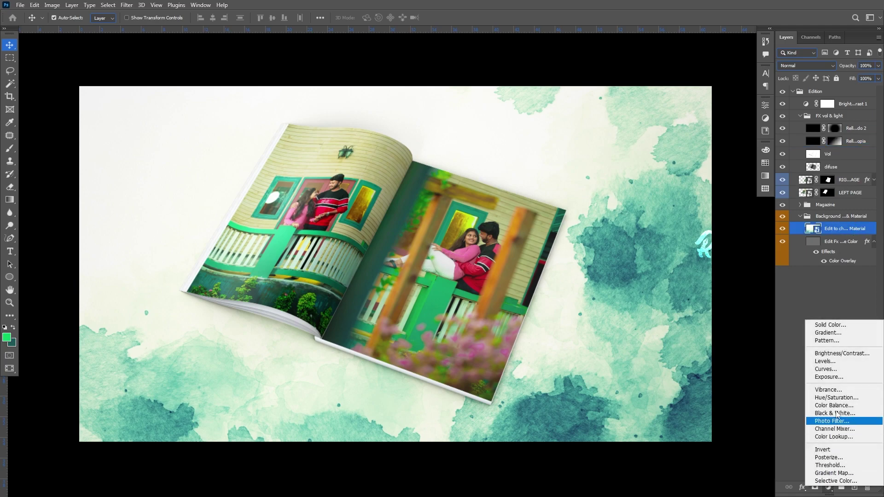
click(829, 332)
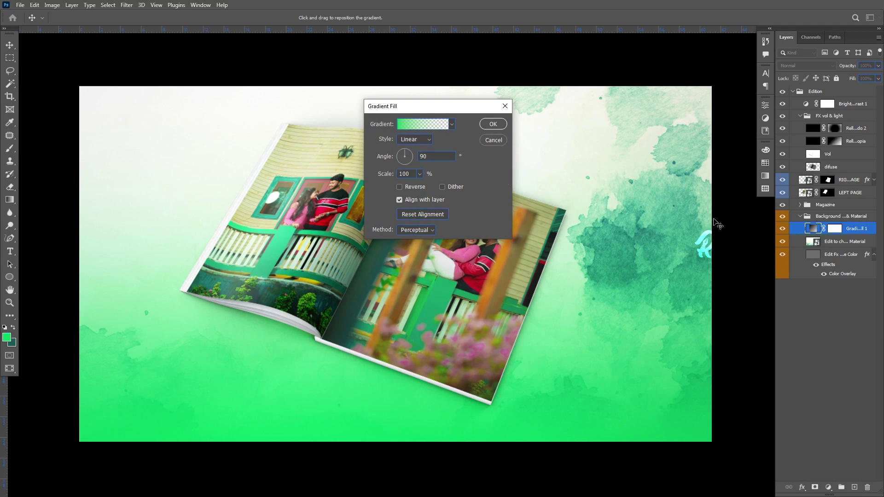
drag(417, 107, 521, 110)
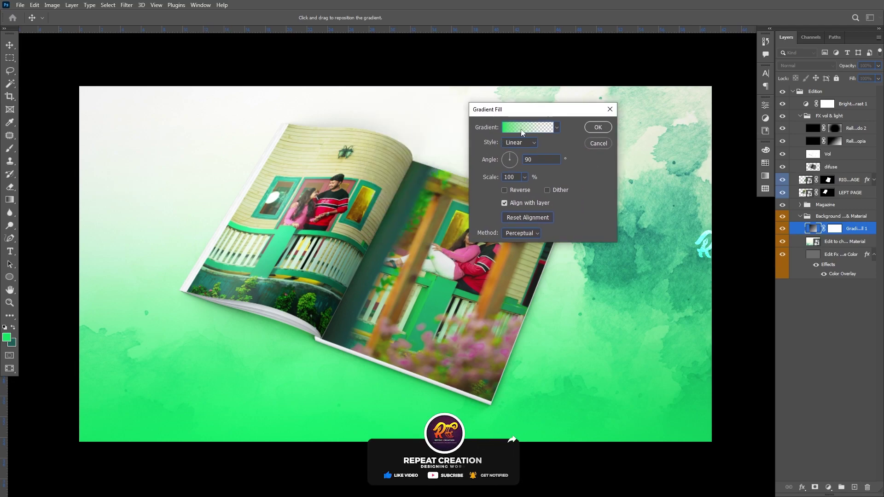
click(537, 129)
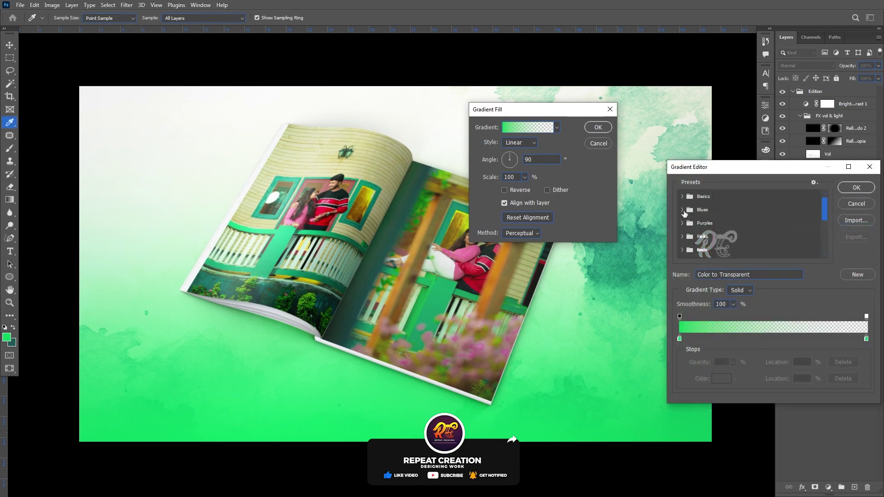
click(690, 210)
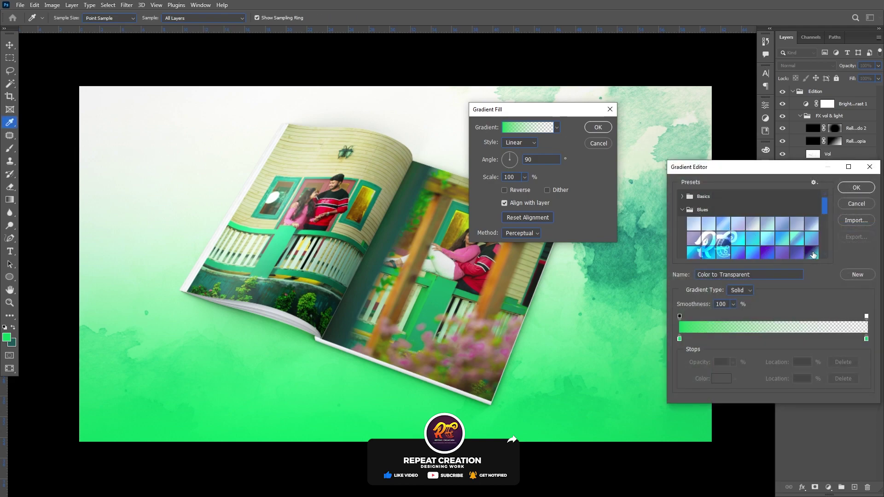
click(813, 255)
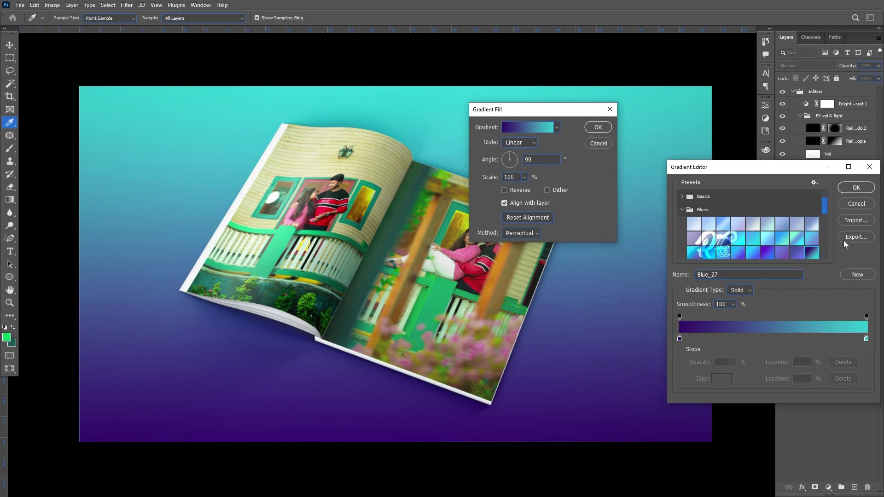
Step: Change the gradient's right stop to bright yellow, making it purple-to-yellow
click(867, 341)
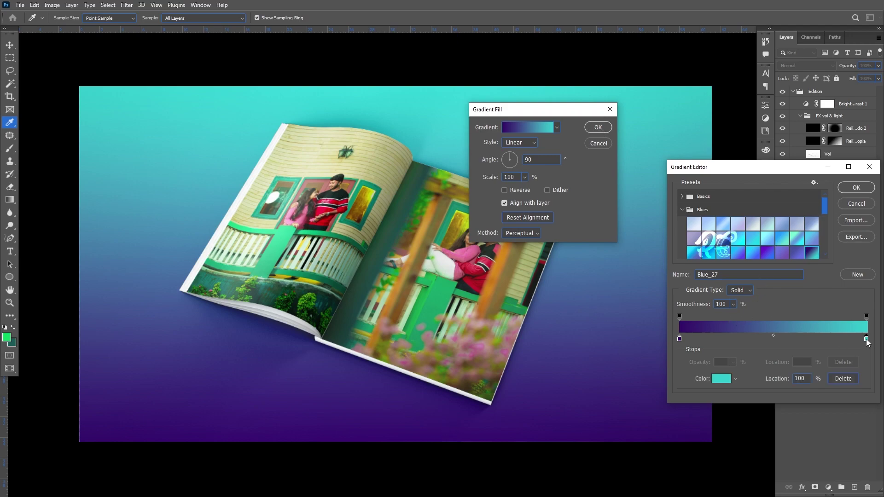
click(721, 379)
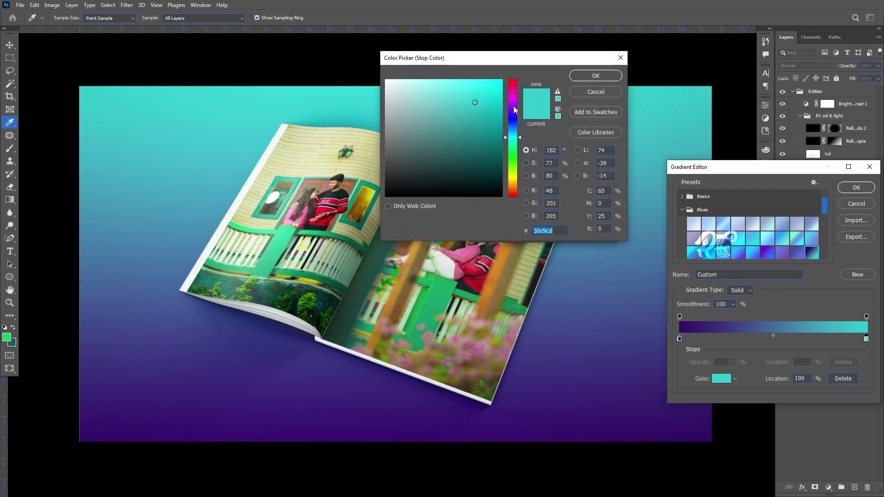
click(515, 177)
click(502, 80)
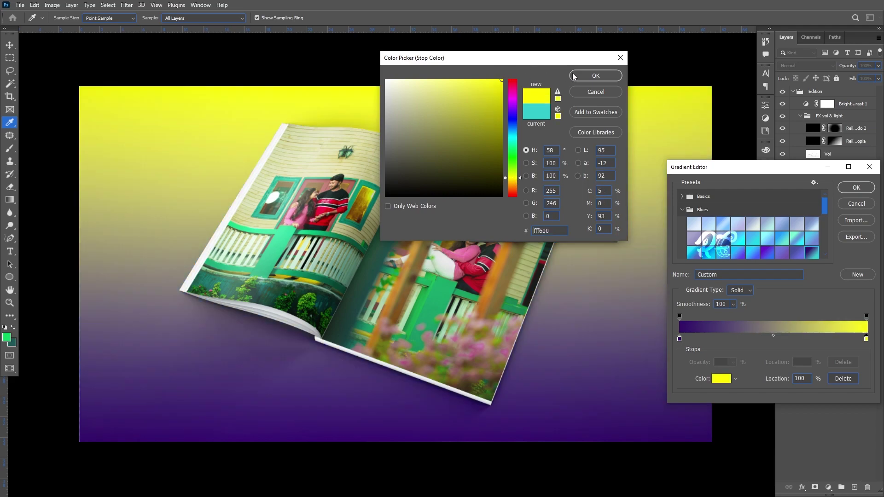
click(595, 75)
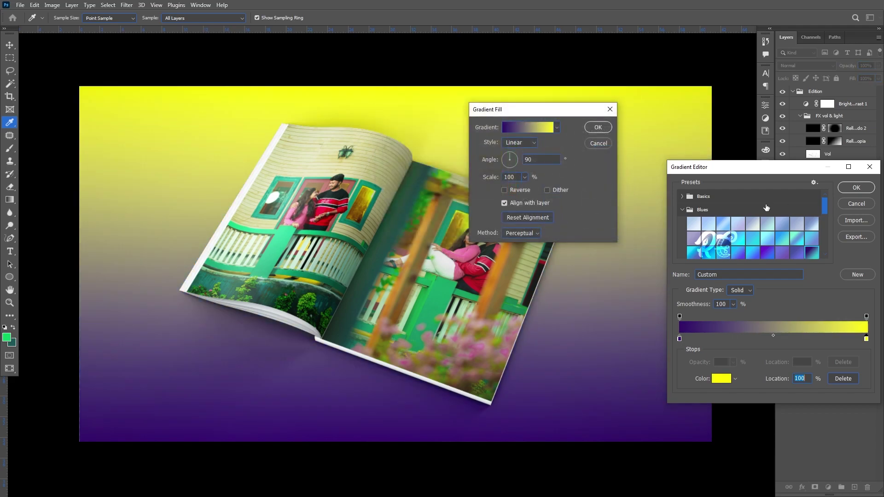
click(857, 187)
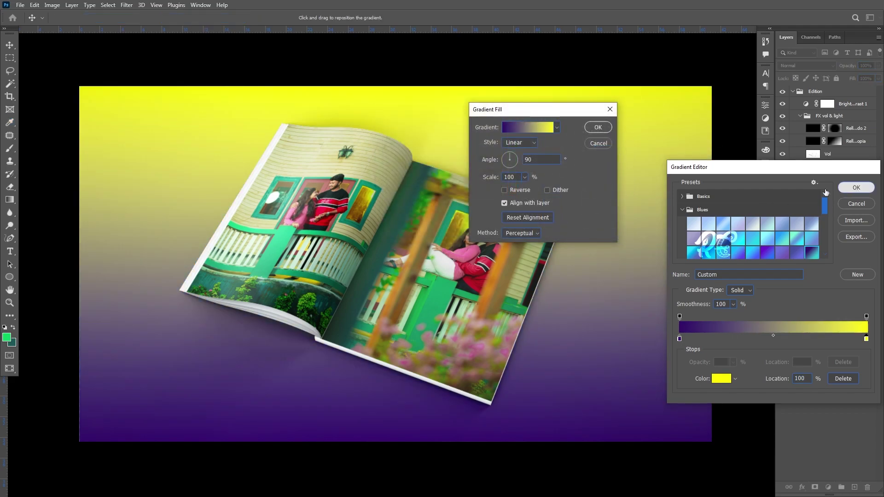
click(517, 128)
Step: Set the gradient's left stop to deep green #064f3b sampled from the photo
click(679, 340)
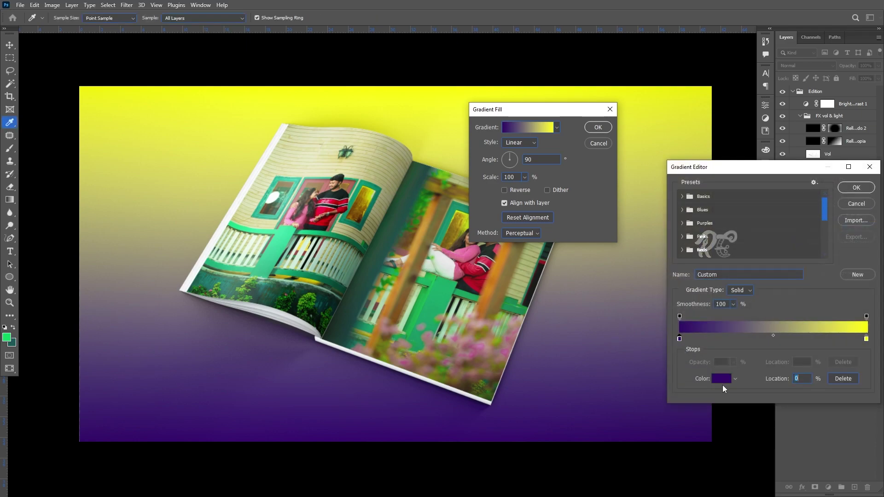
click(722, 379)
click(448, 285)
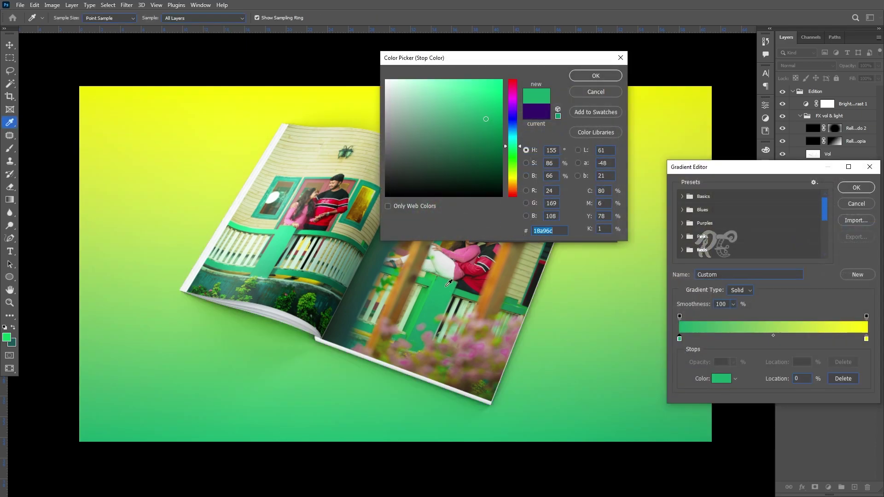
click(352, 309)
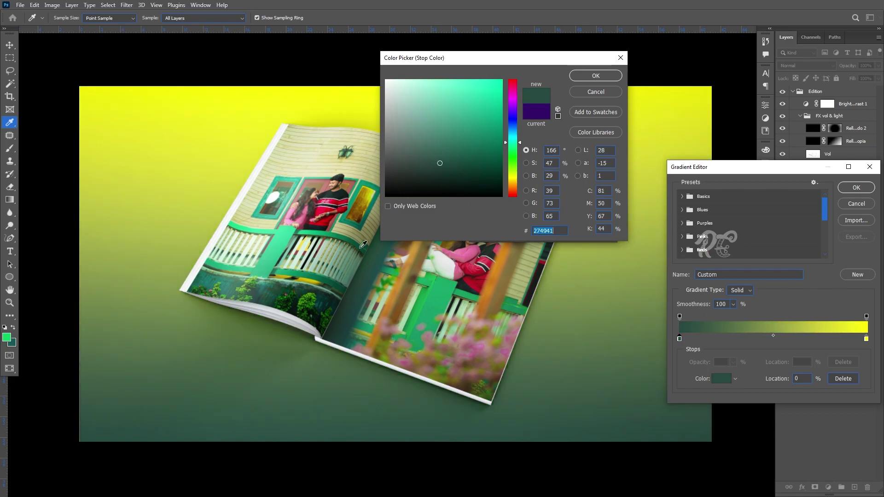
click(355, 238)
click(335, 230)
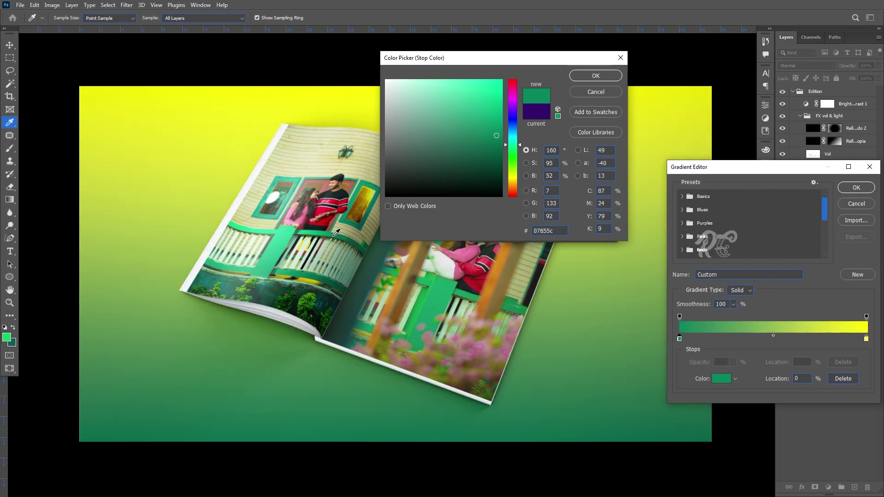
click(333, 233)
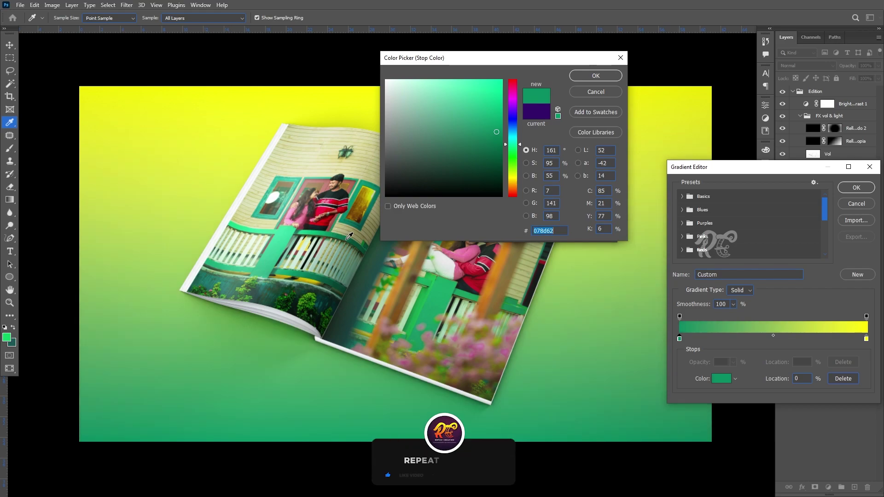
click(339, 234)
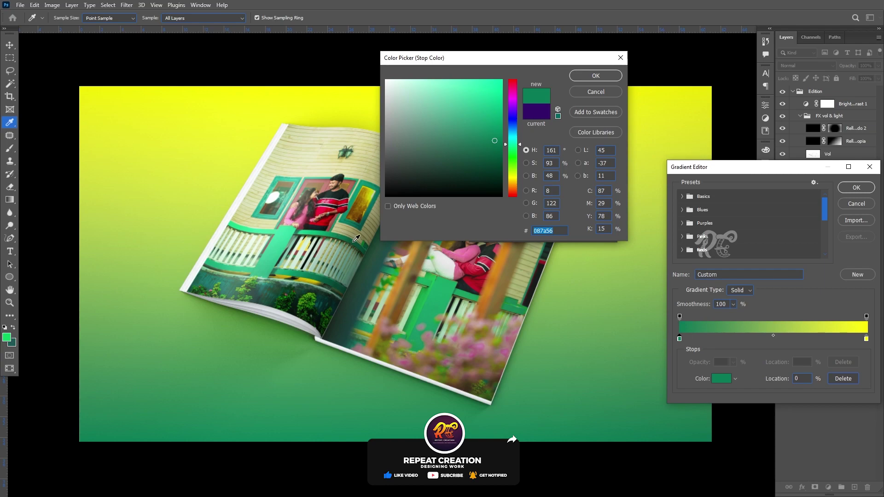
click(358, 241)
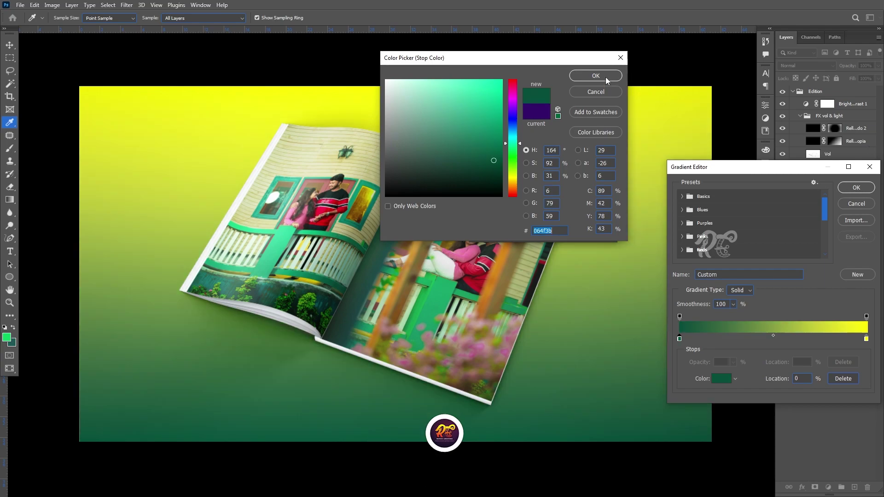
click(613, 79)
click(856, 188)
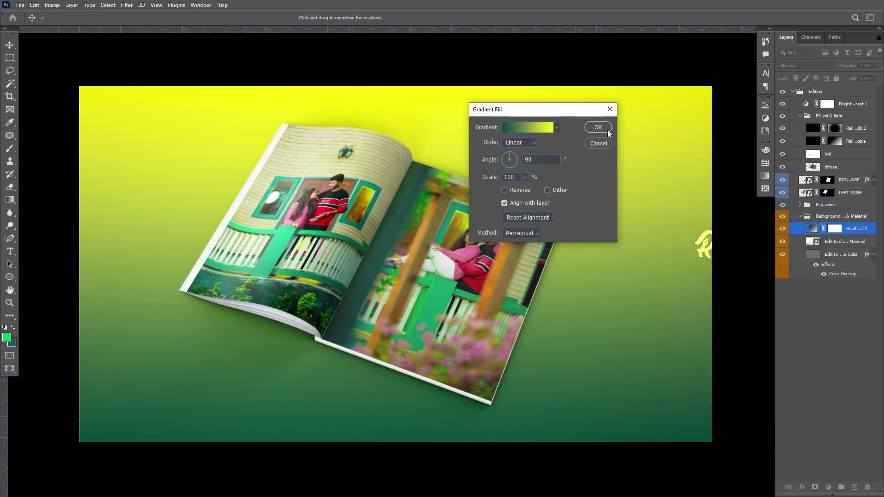